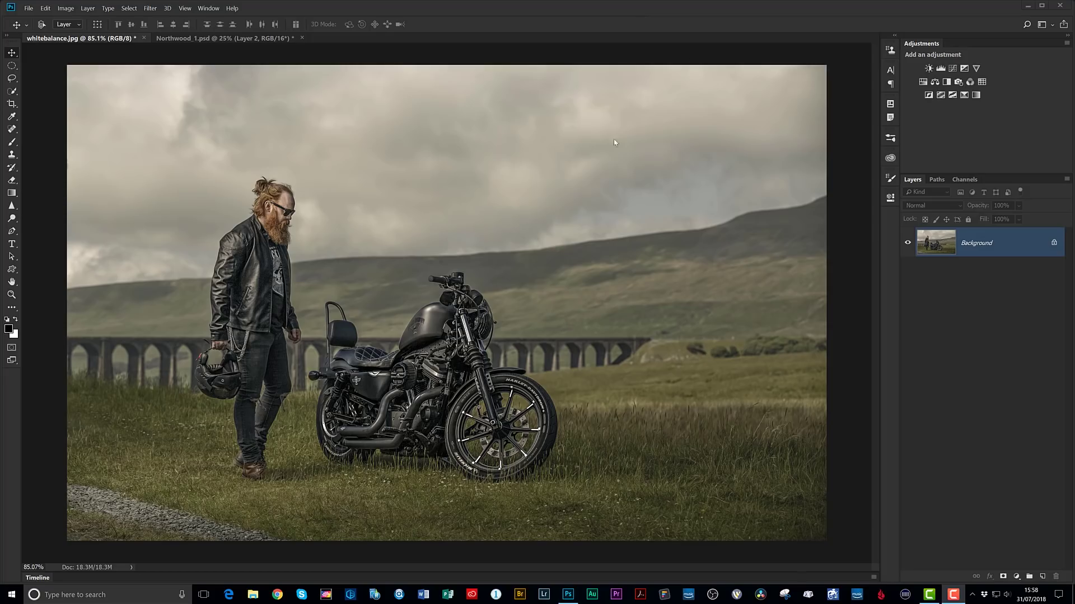
Duplicate the Background layer as Layer 1 and set its blend mode to Difference.
click(733, 19)
key(ctrl+j)
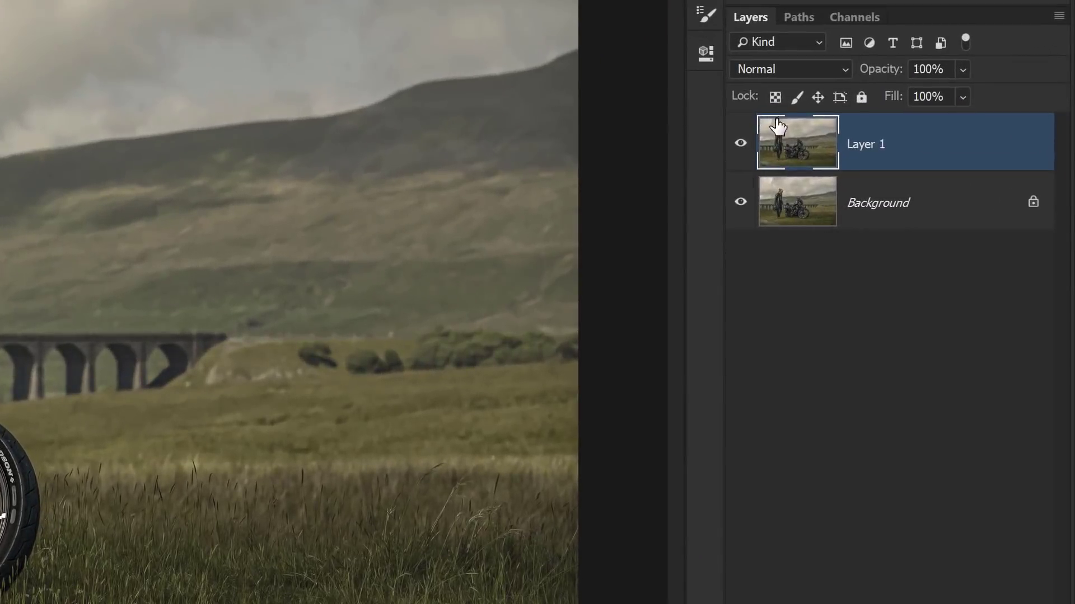
click(784, 68)
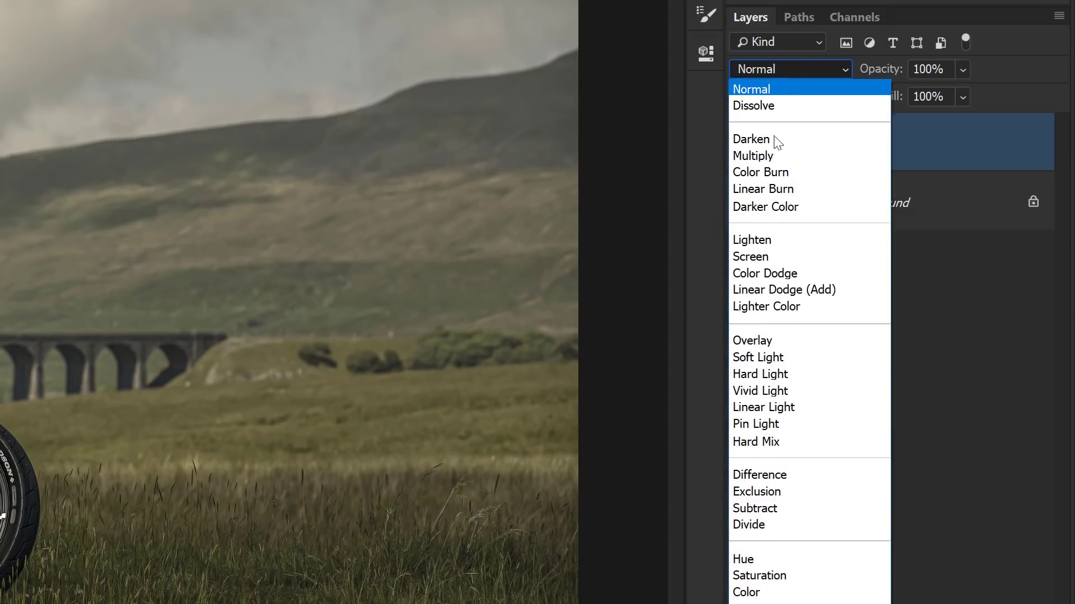
click(750, 474)
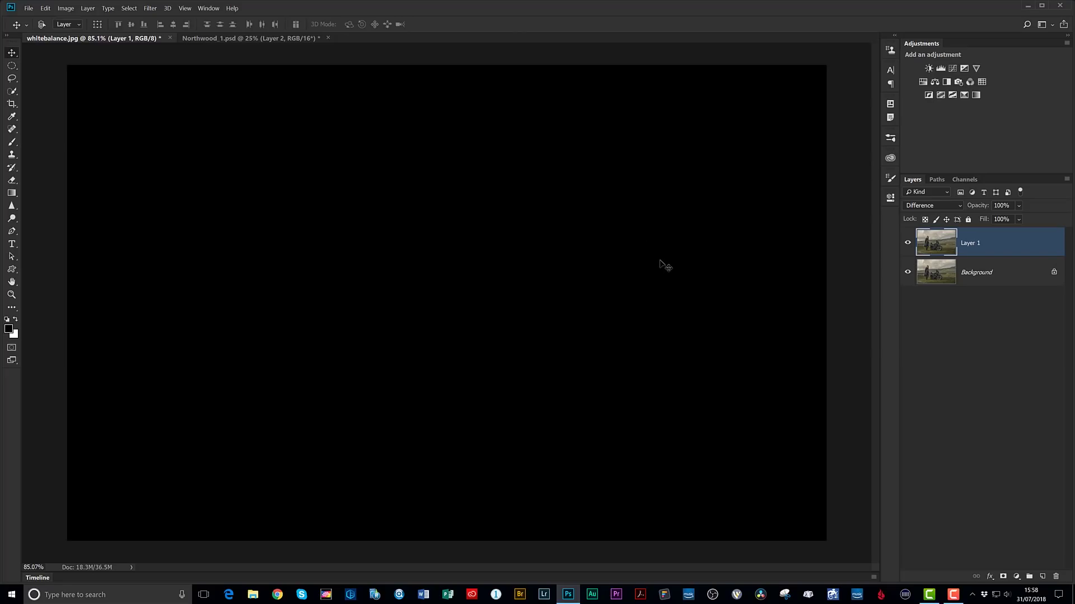
key(Right)
key(Right)
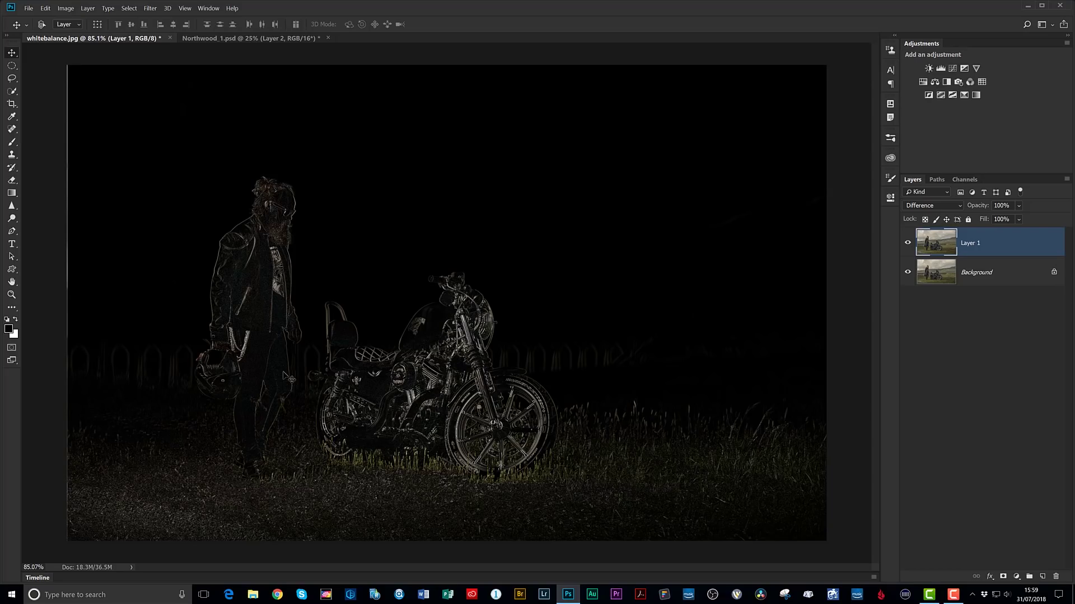
key(Left)
key(Right)
key(Left)
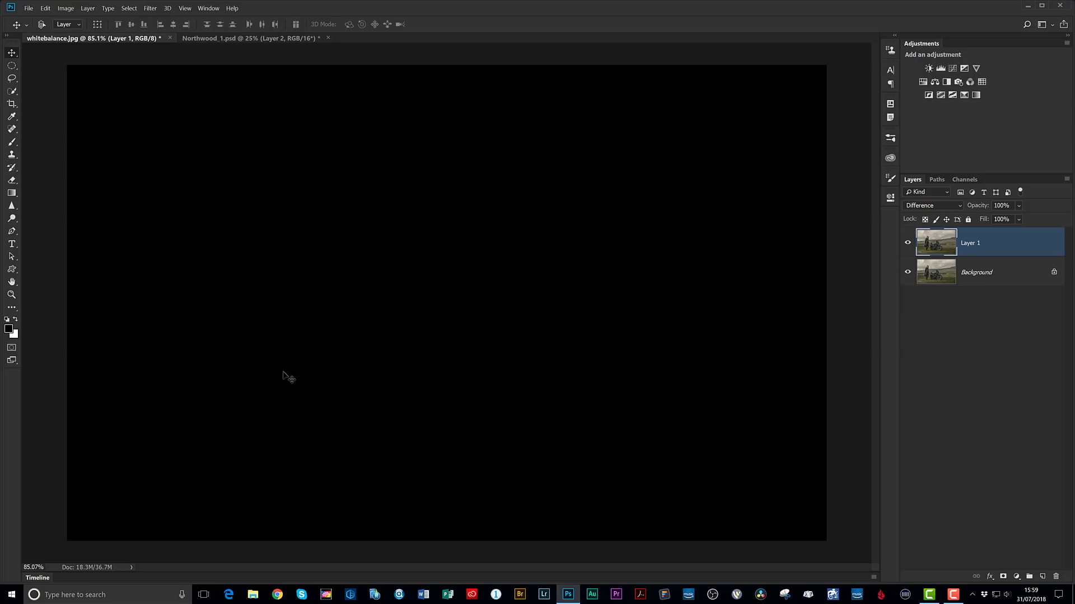
Delete the Difference copy layer and select the Color Sampler Tool.
key(Delete)
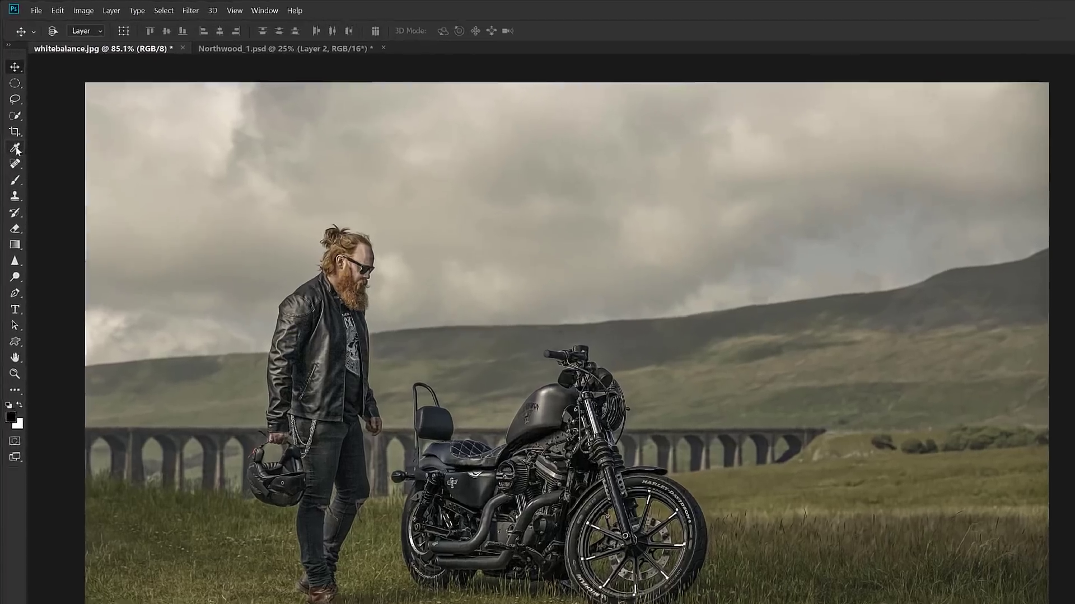
click(12, 117)
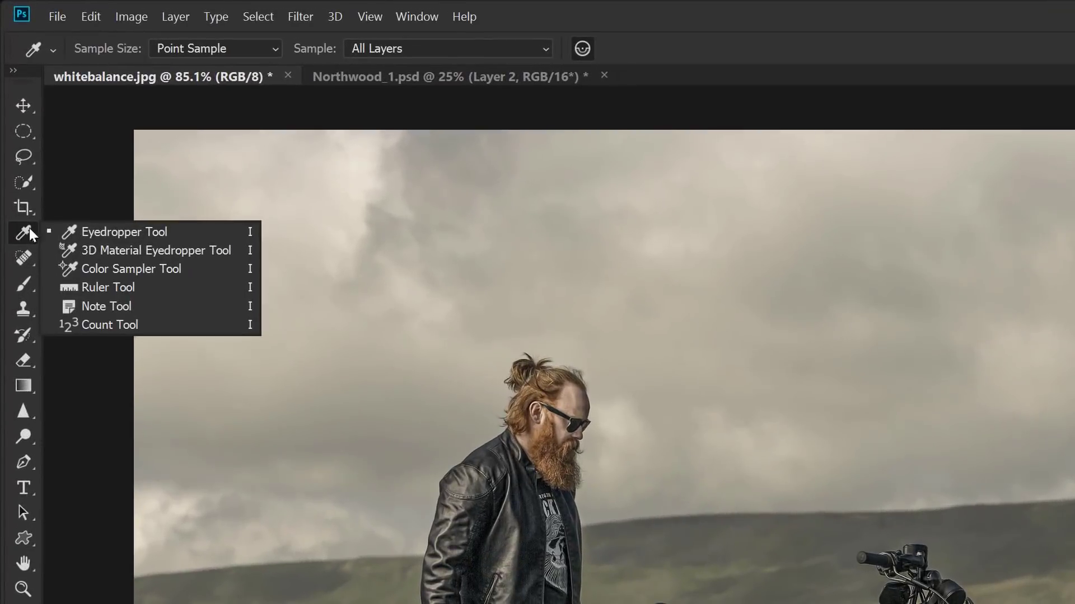
click(204, 271)
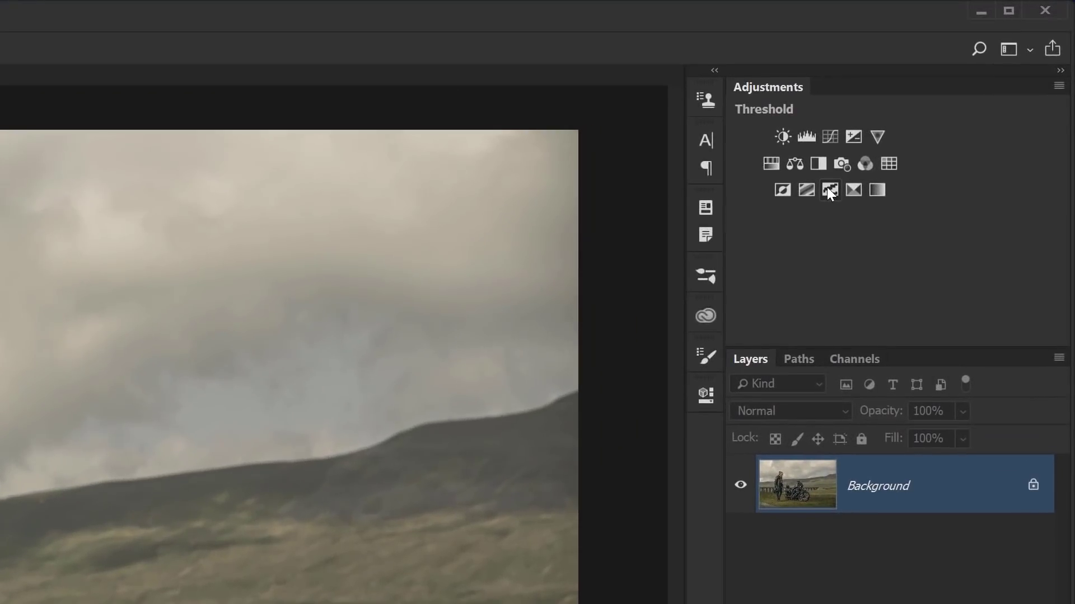
Add a Threshold adjustment layer and set its level to 27.
click(829, 190)
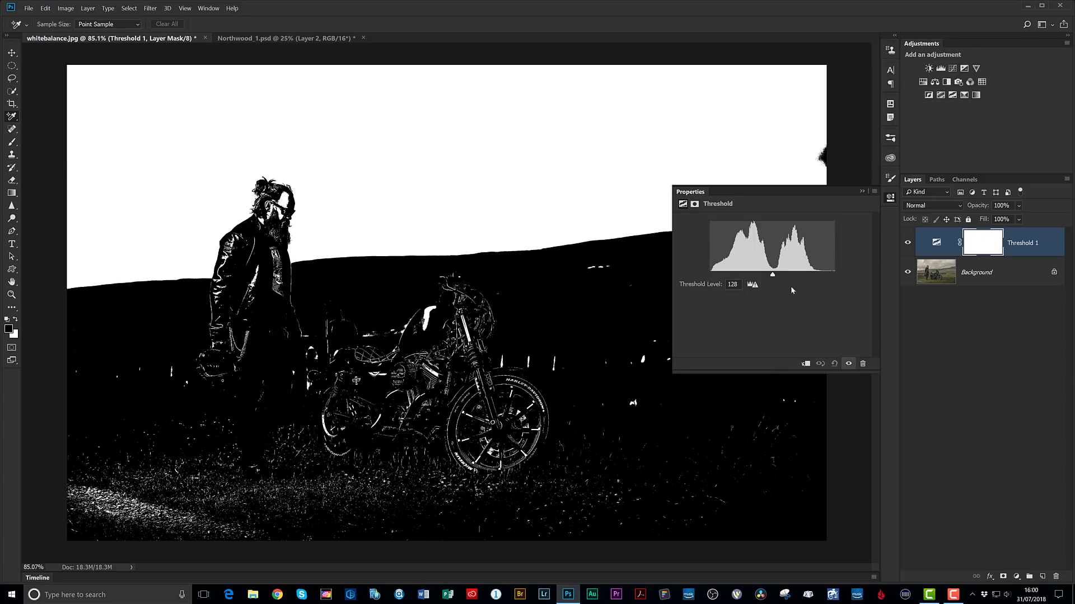
drag(773, 274, 711, 274)
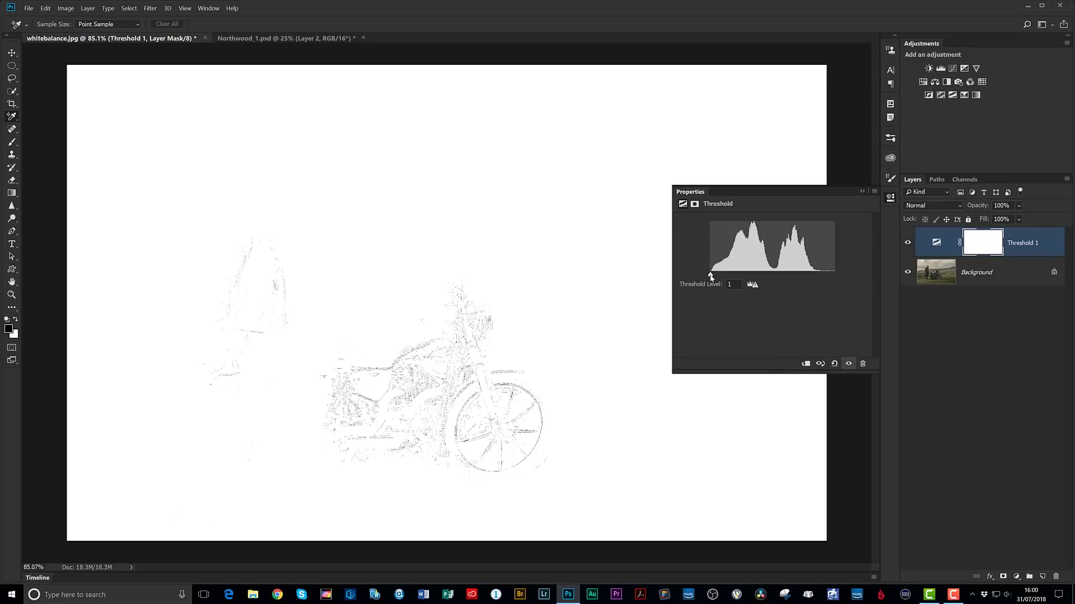
drag(711, 276, 723, 277)
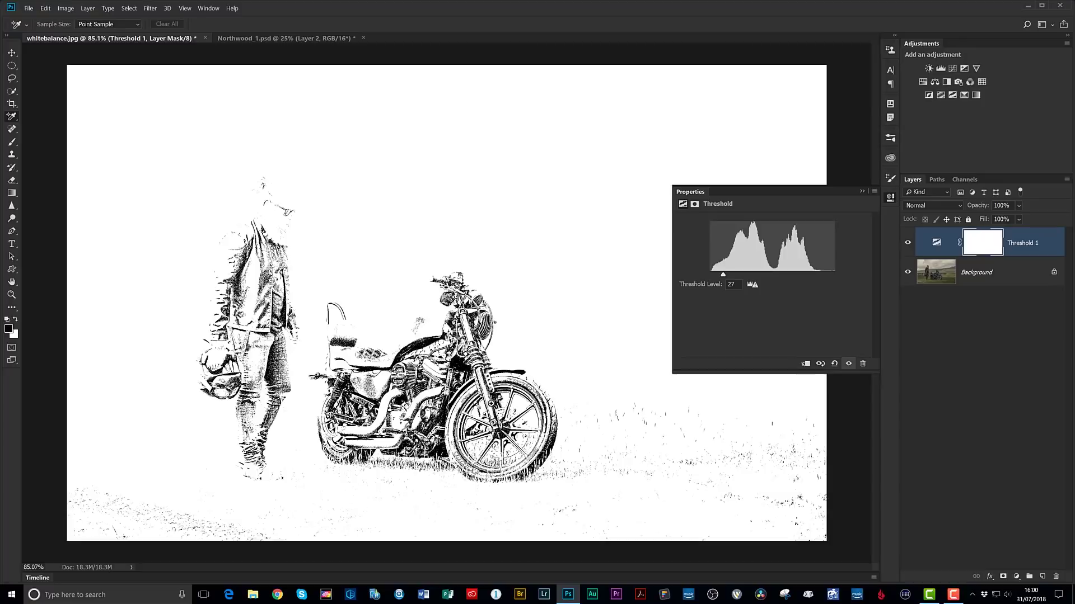
Compare Threshold 1 with the photo, then place sample point #1 on the black engine (R 10, G 11, B 13).
scroll(483, 393, up, 3)
scroll(358, 280, up, 1)
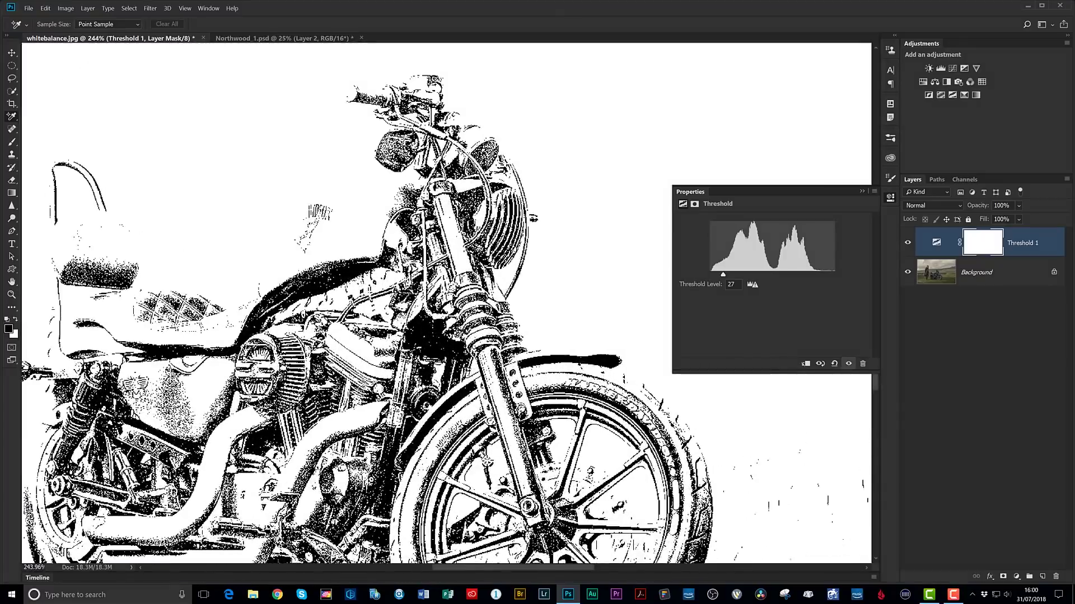
click(907, 243)
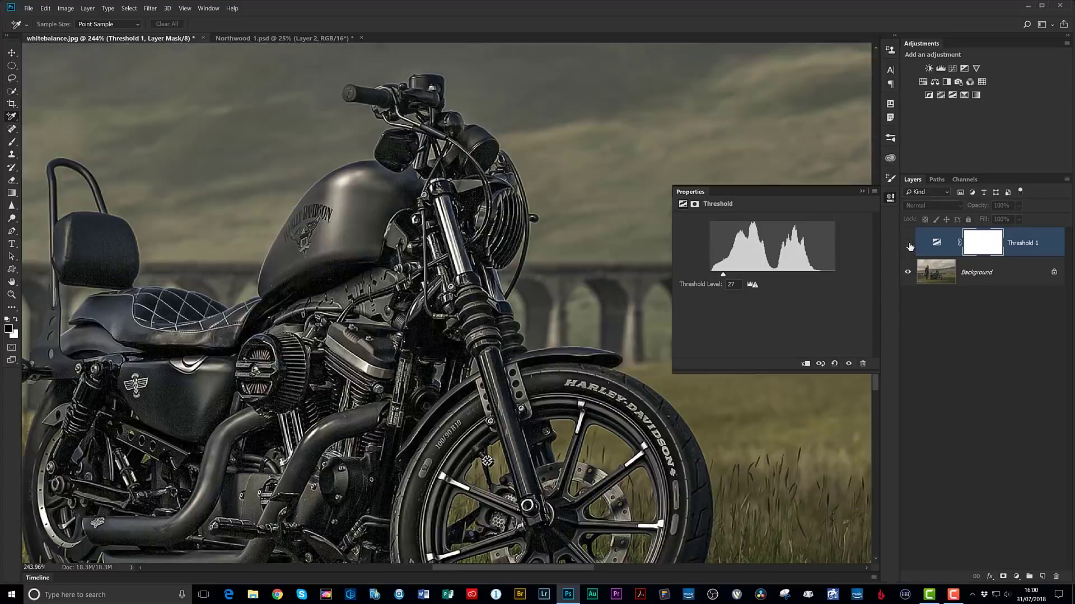
click(907, 245)
click(907, 243)
click(907, 244)
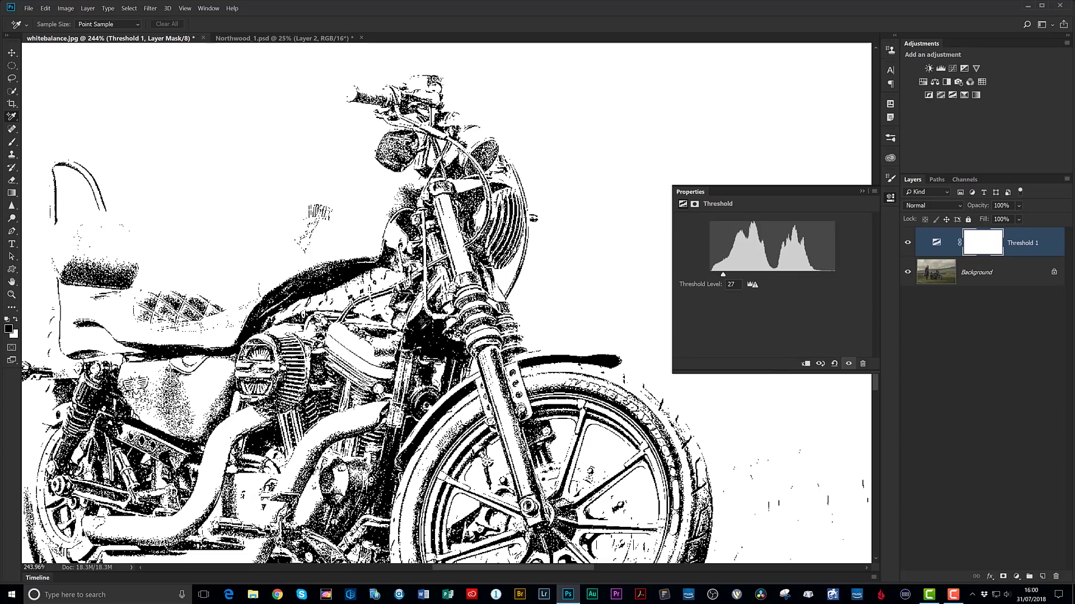
click(424, 325)
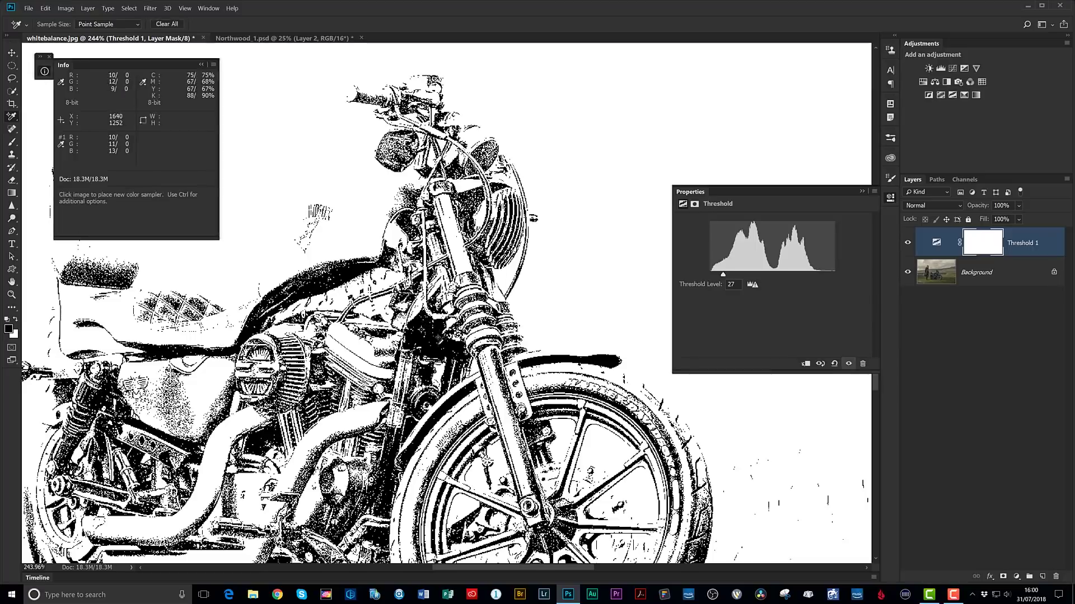
scroll(430, 357, up, 5)
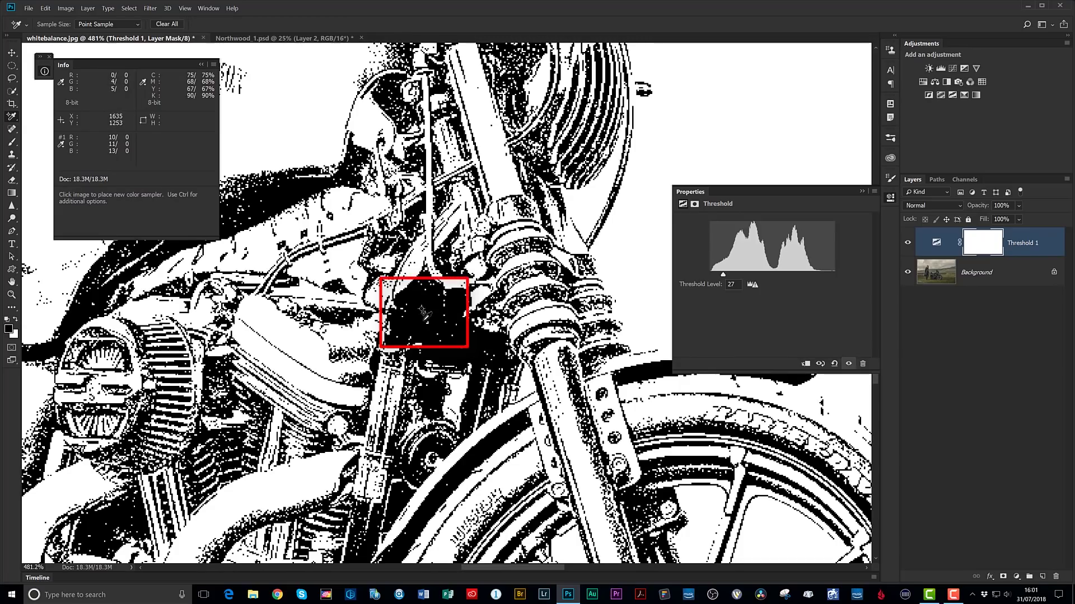
click(39, 57)
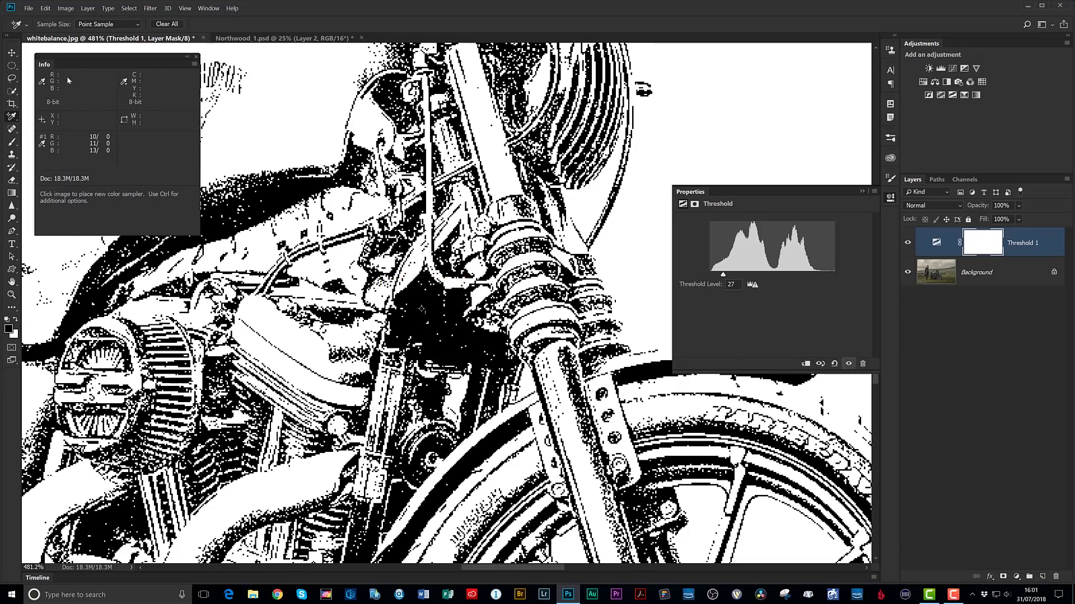
click(196, 57)
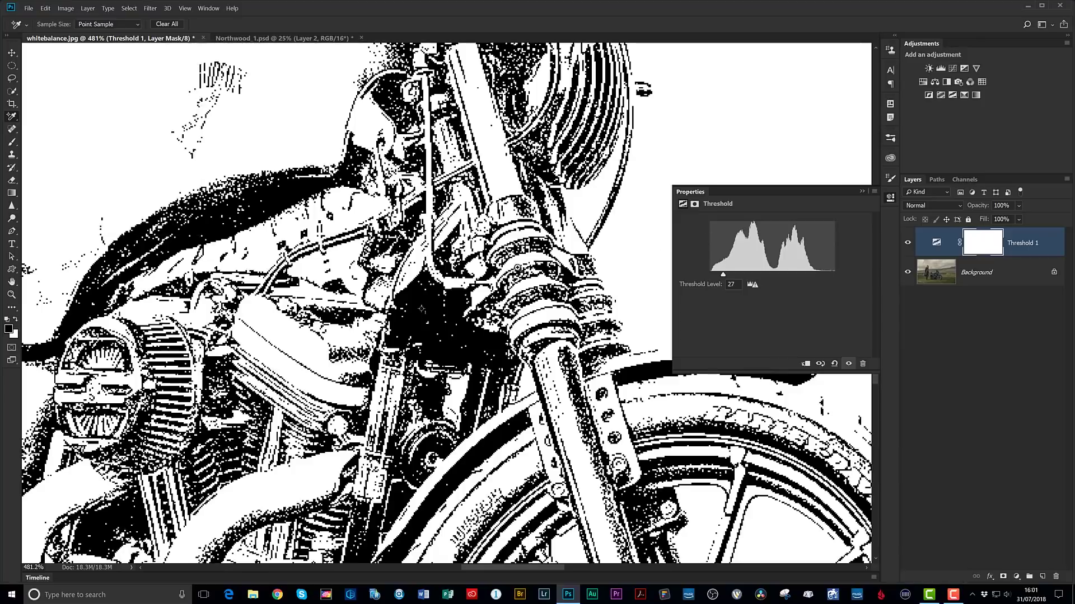
key(ctrl+0)
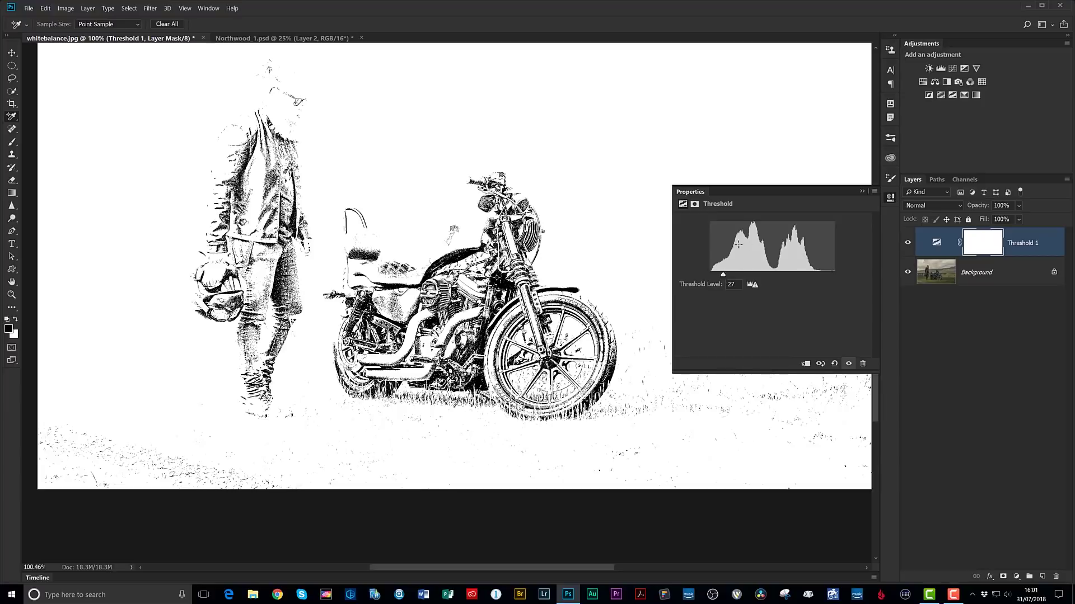
Set the Threshold 1 level to 214, then hide the threshold layer to view the bike.
drag(722, 276, 865, 289)
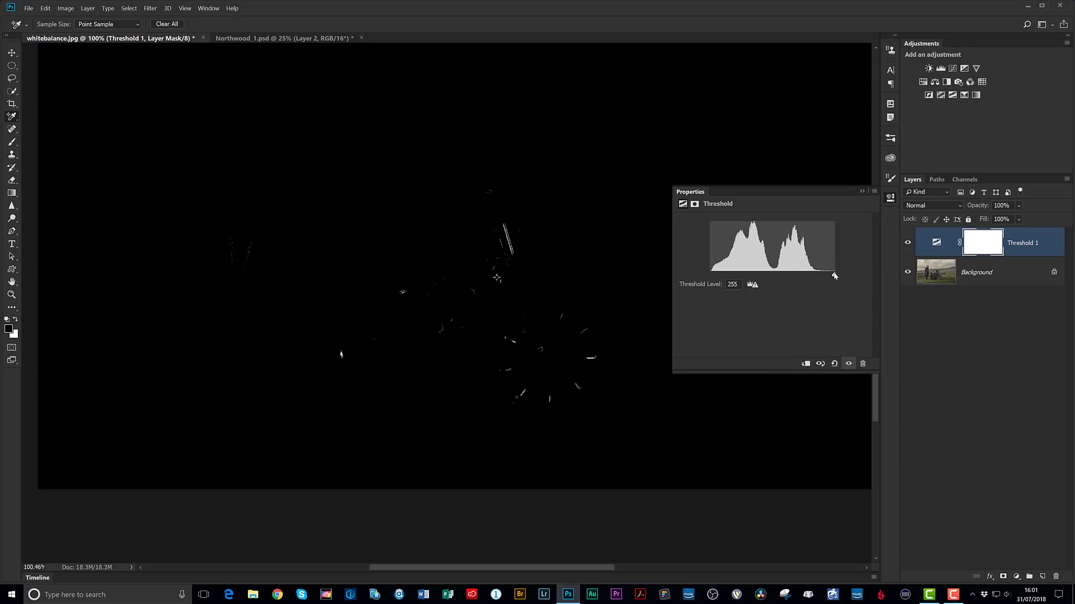
drag(834, 276, 815, 274)
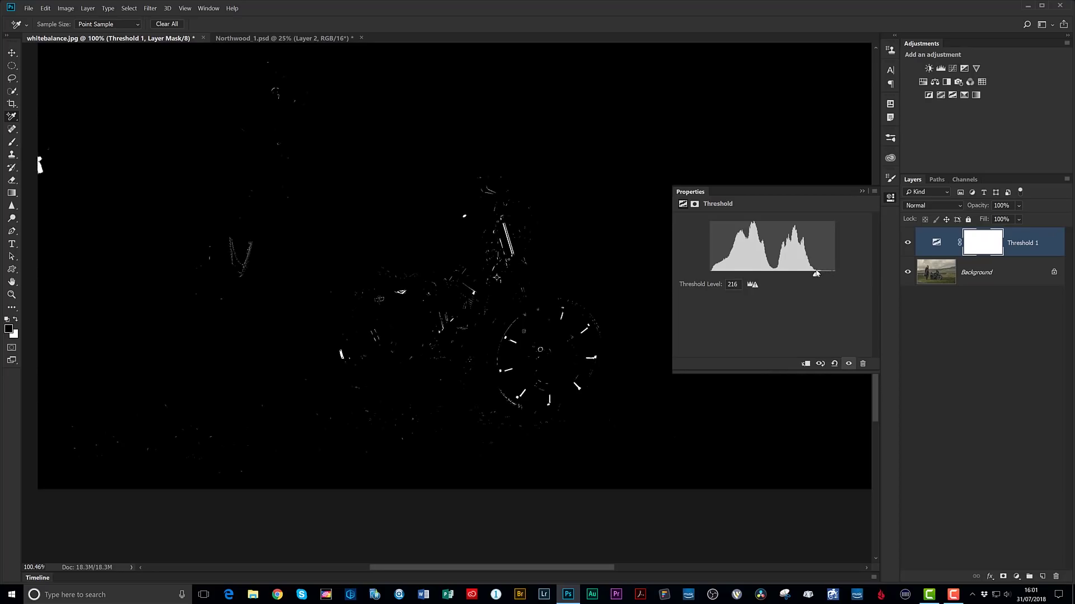
double_click(13, 282)
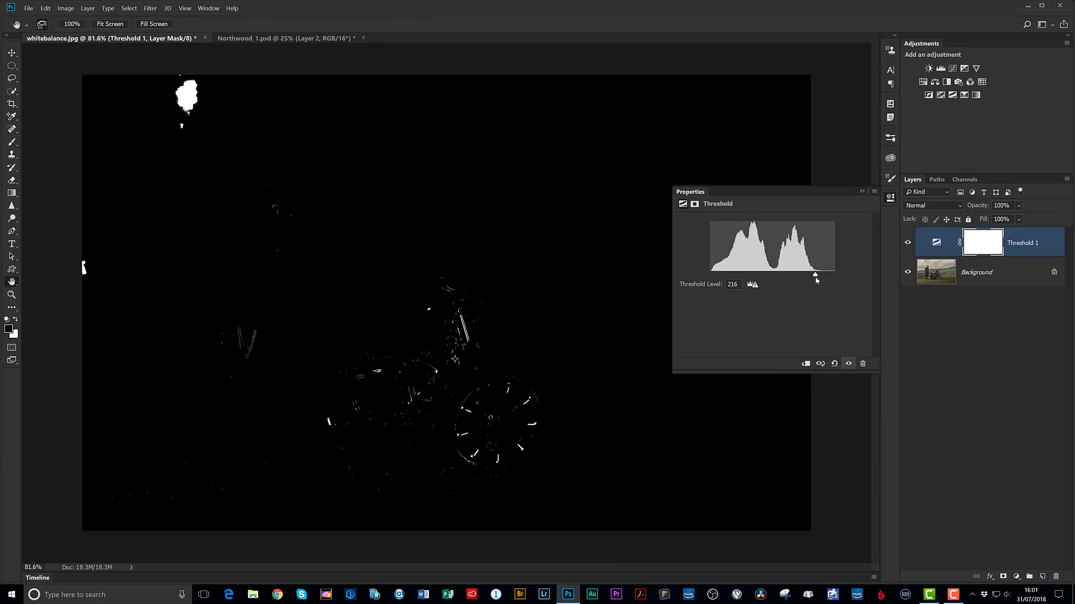
drag(816, 275, 815, 275)
drag(485, 342, 851, 275)
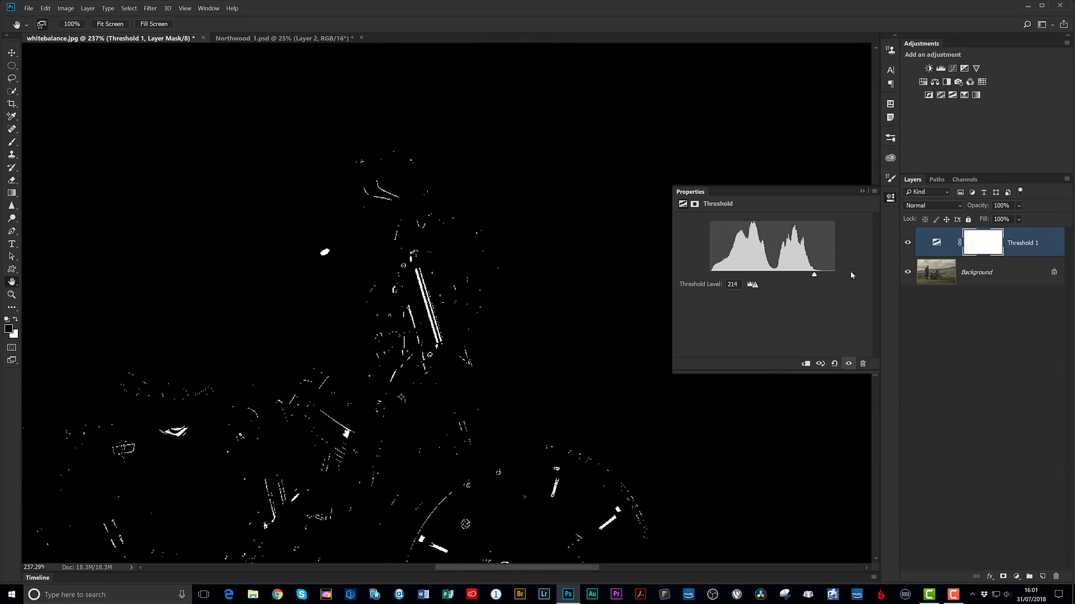
click(908, 243)
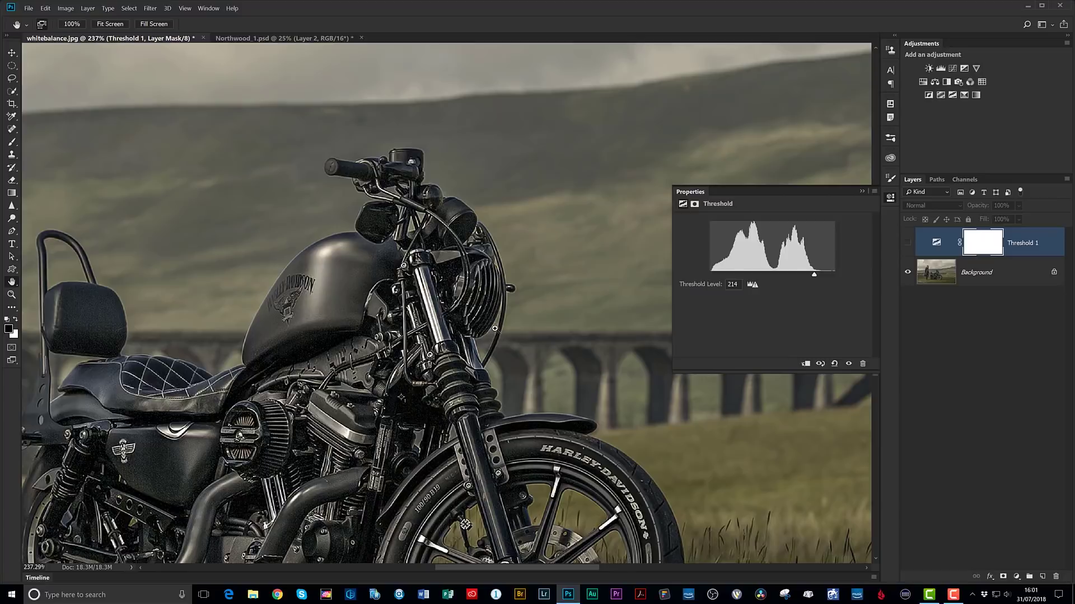
Fit the image on screen and toggle Threshold 1 off and on, leaving it visible.
key(ctrl+0)
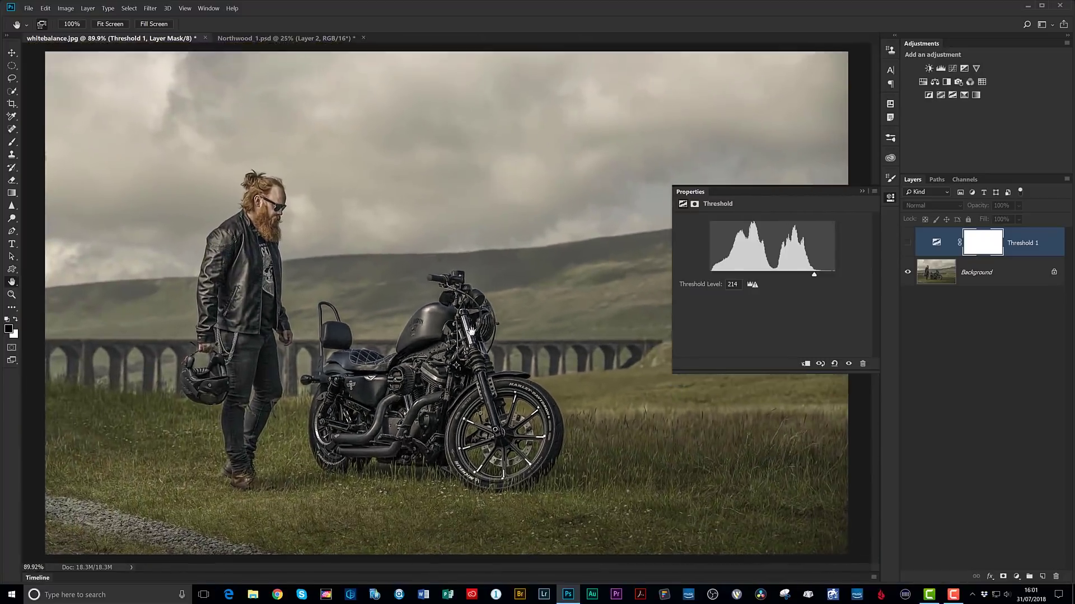
click(907, 245)
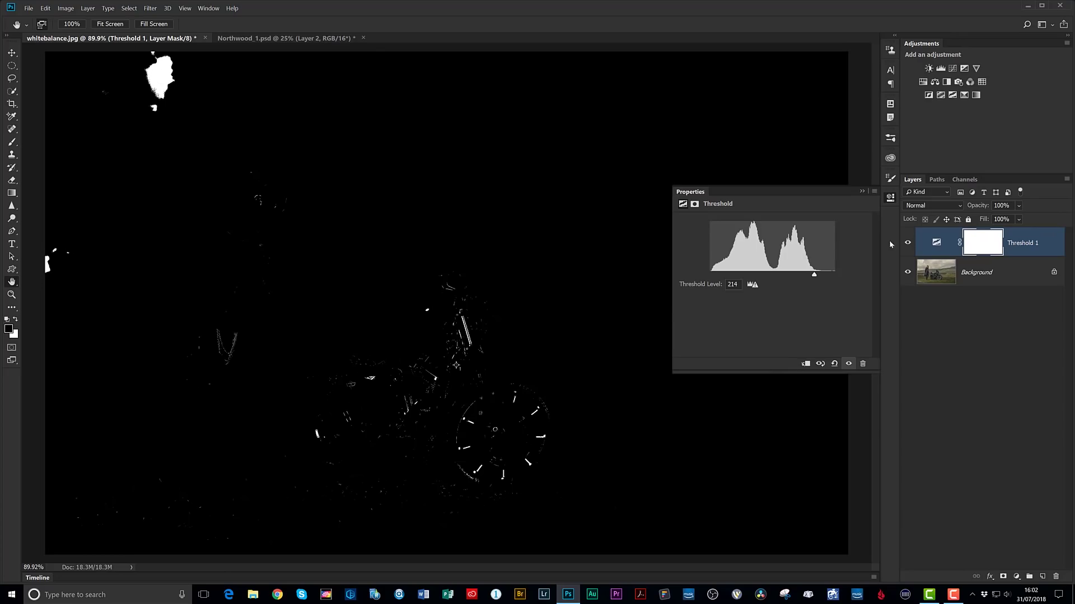
click(907, 244)
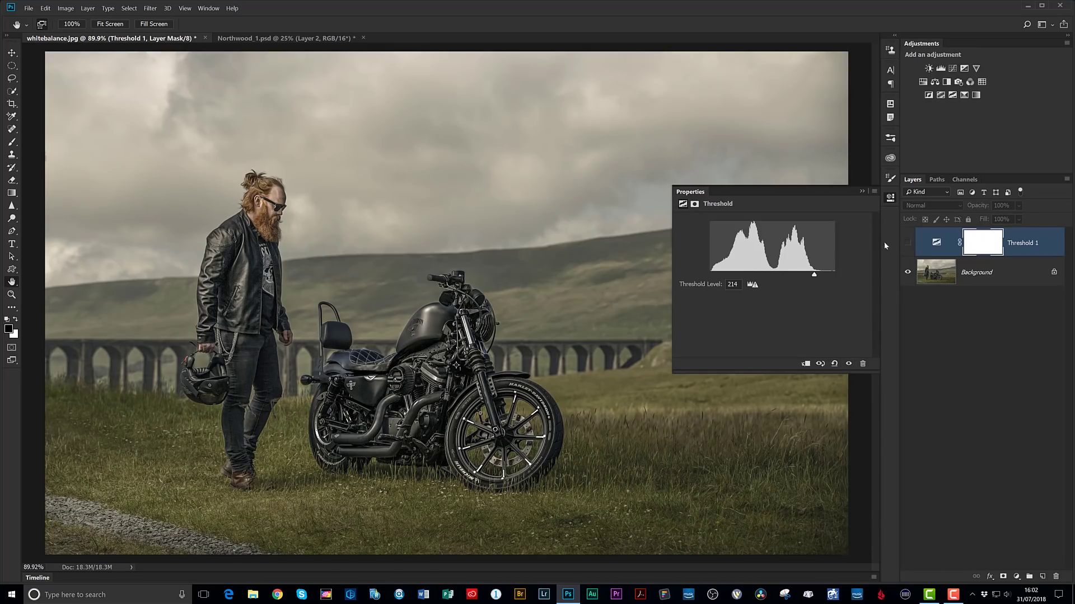
click(908, 248)
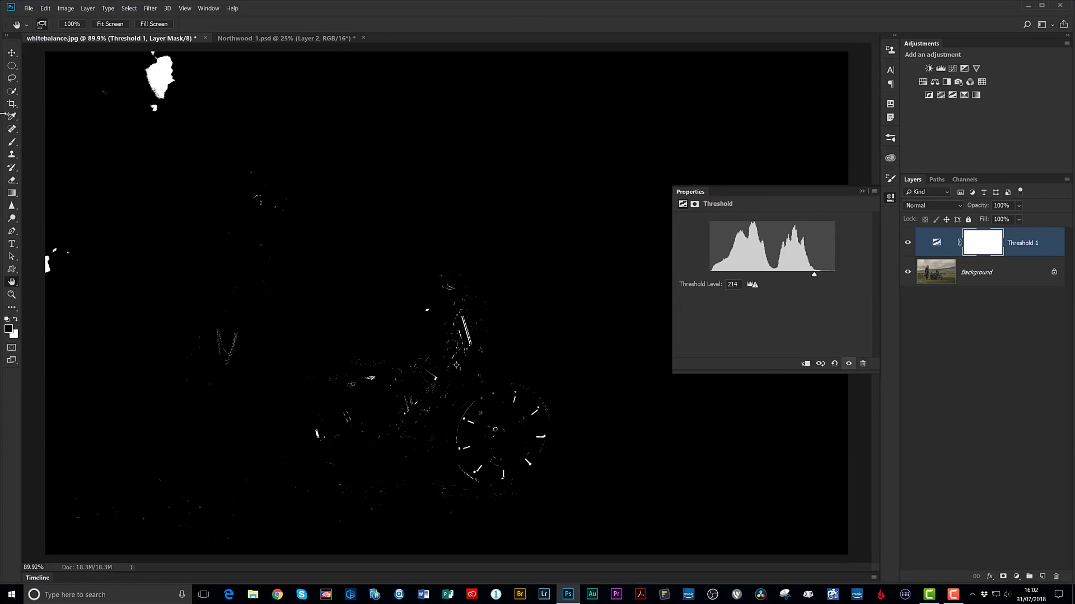
Place colour sample point #2 on the bright cloud patch, reading R 230, G 224, B 210.
right_click(10, 120)
click(62, 133)
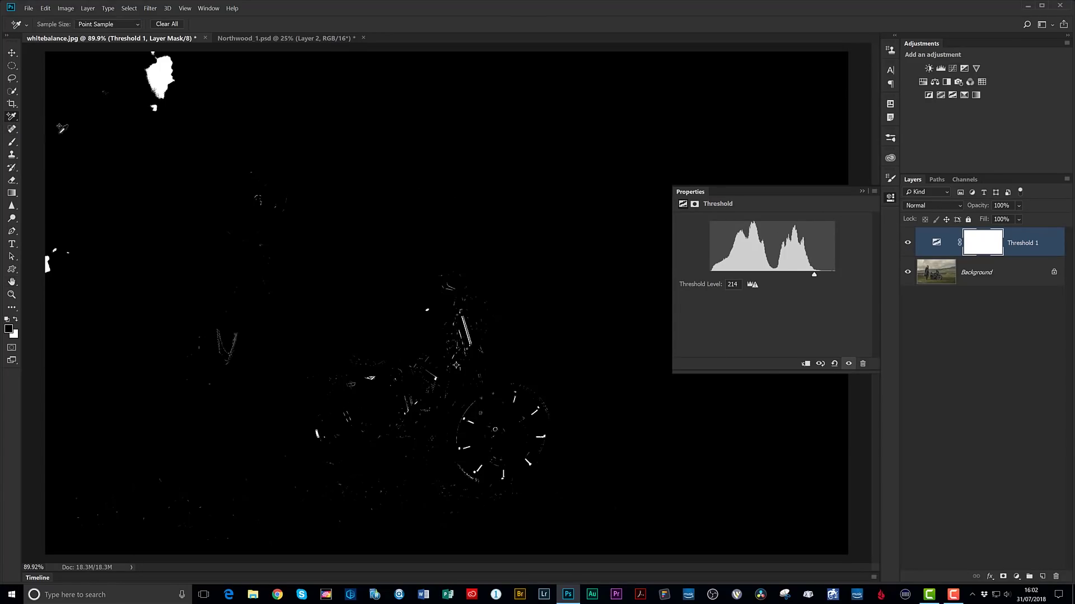
click(161, 69)
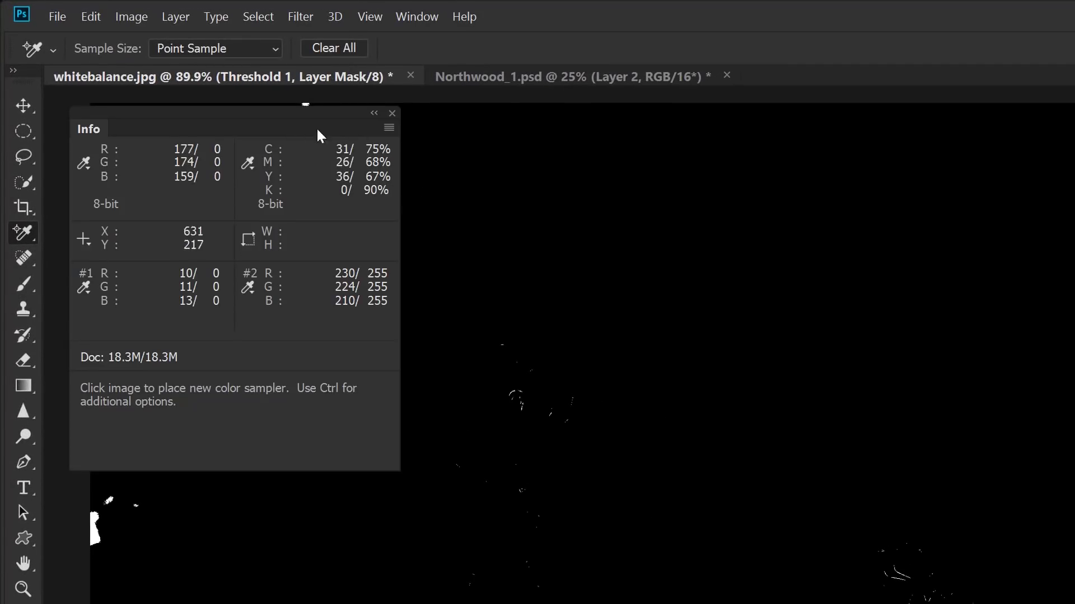
click(392, 114)
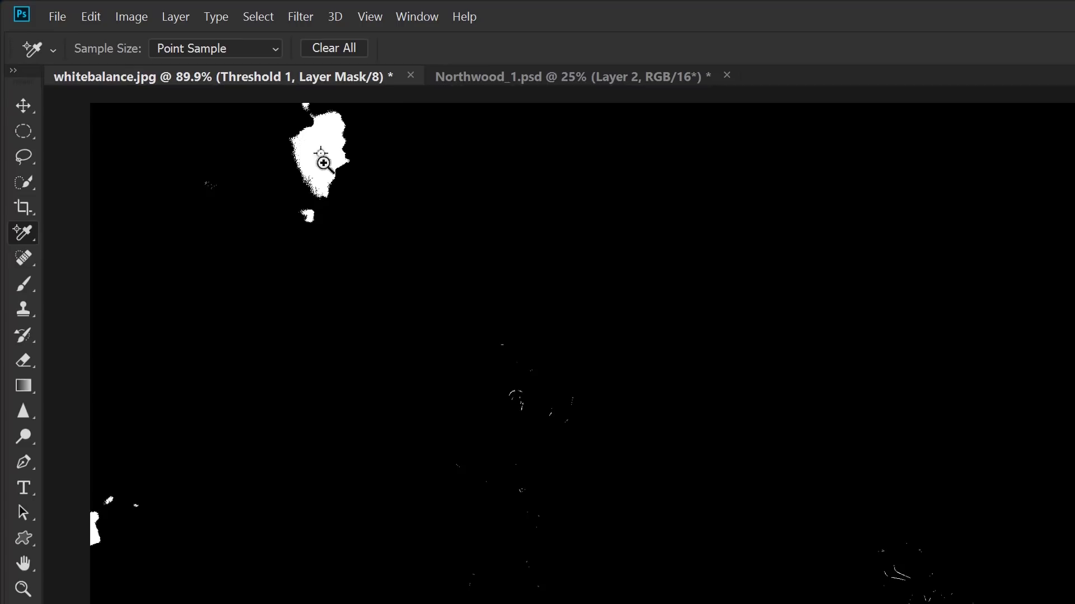
drag(324, 163, 377, 183)
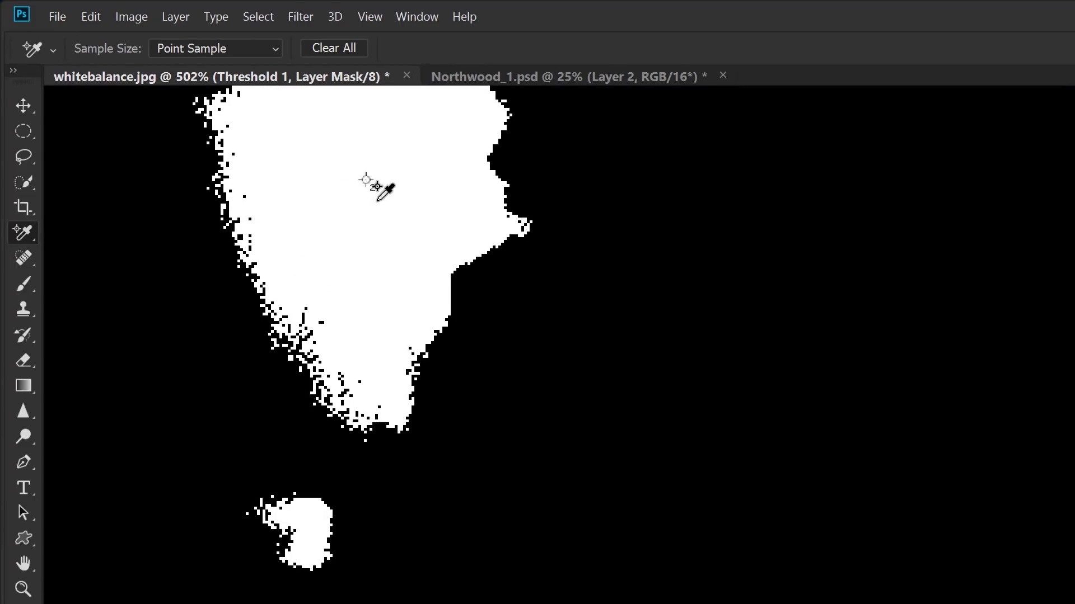
Zoom back out from the white blob and fit the whole image on screen.
drag(506, 309, 463, 297)
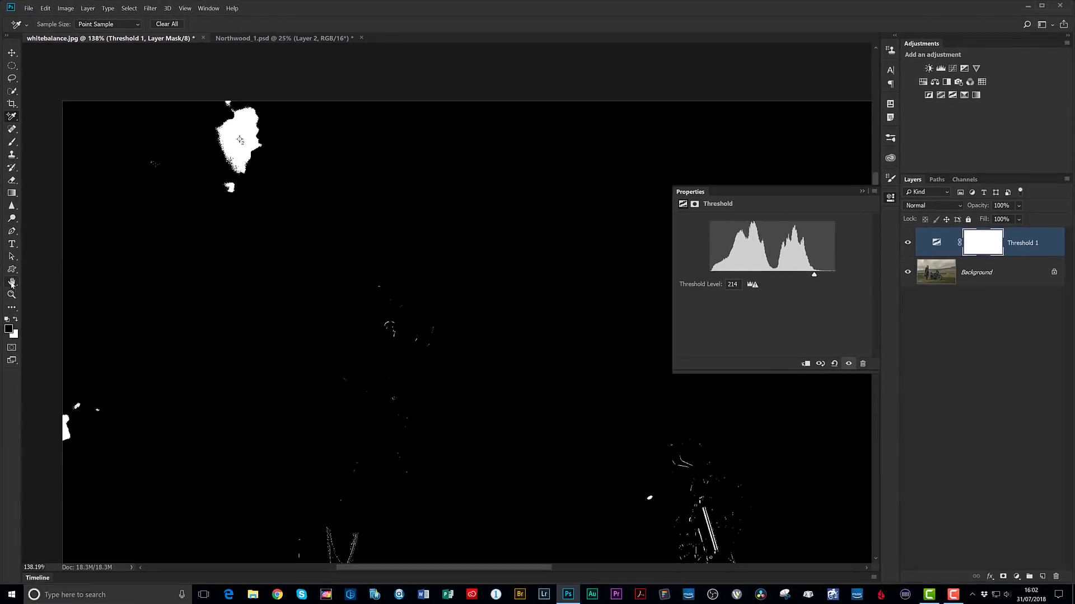
double_click(11, 282)
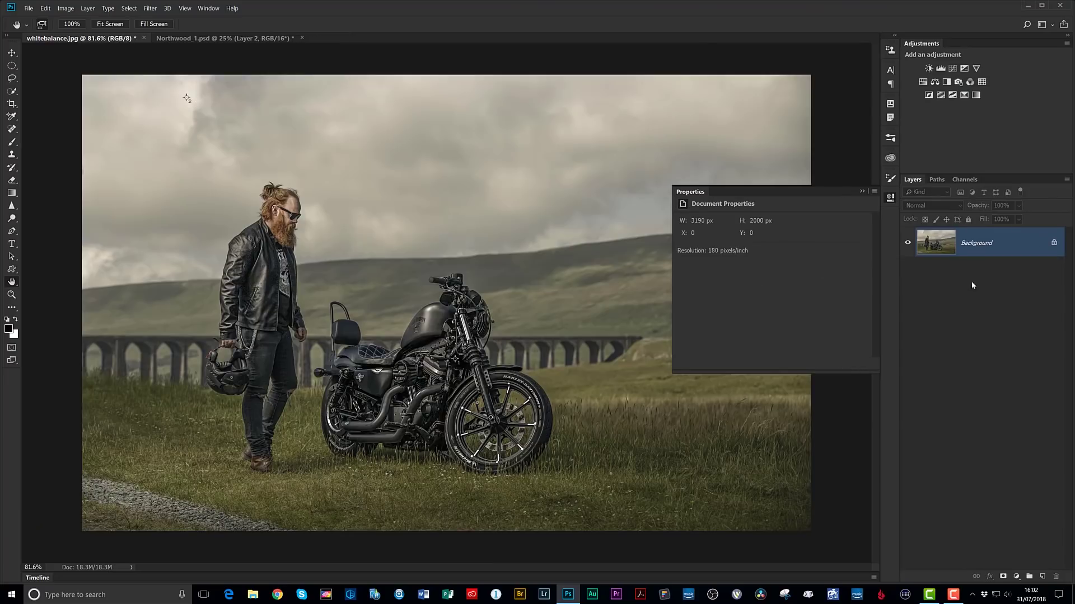
Collapse the Properties panel to its dock icon and fit the photo on screen.
click(890, 198)
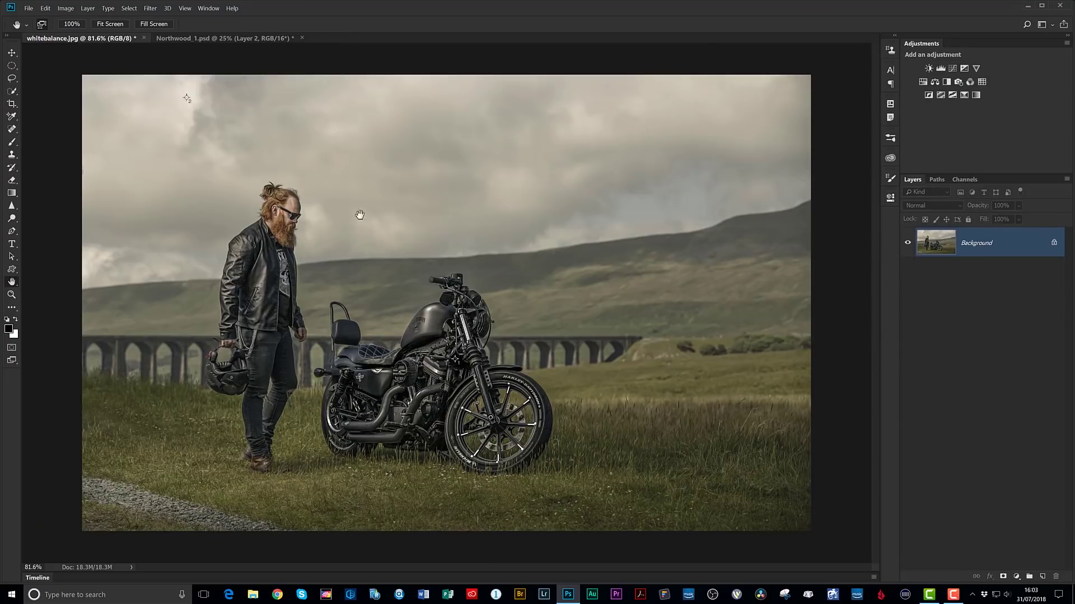
scroll(179, 91, up, 5)
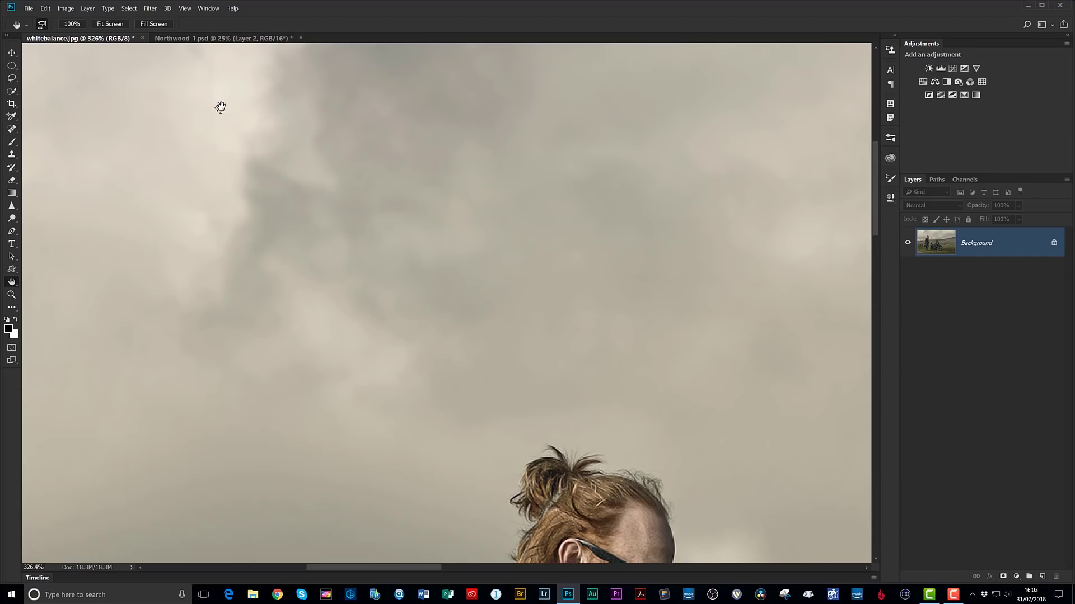
double_click(12, 282)
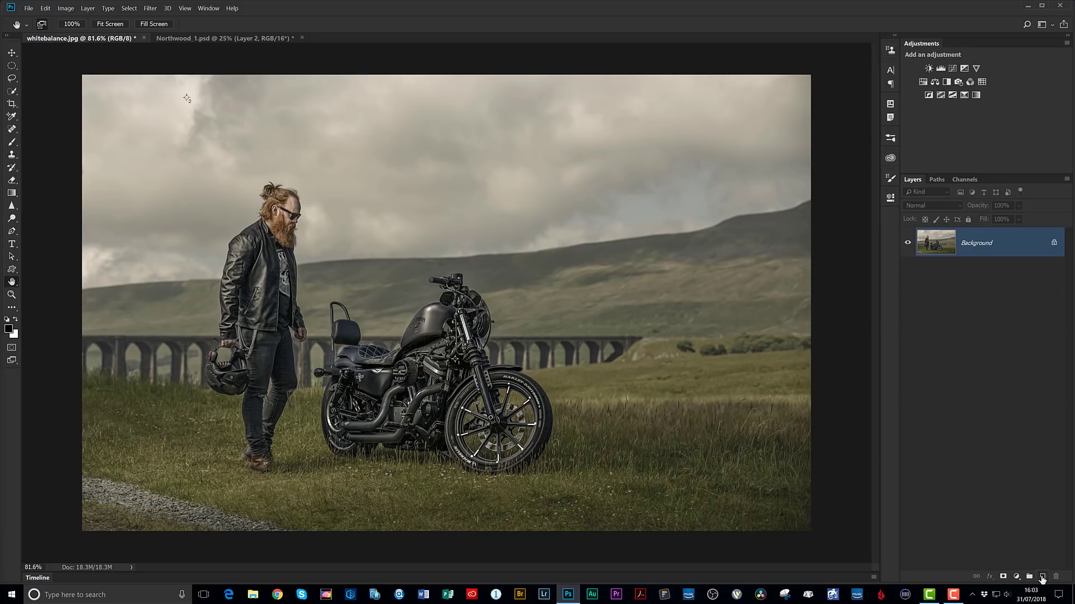
Add a new Layer 1 and fill it with 50% Gray via Edit > Fill.
click(1041, 577)
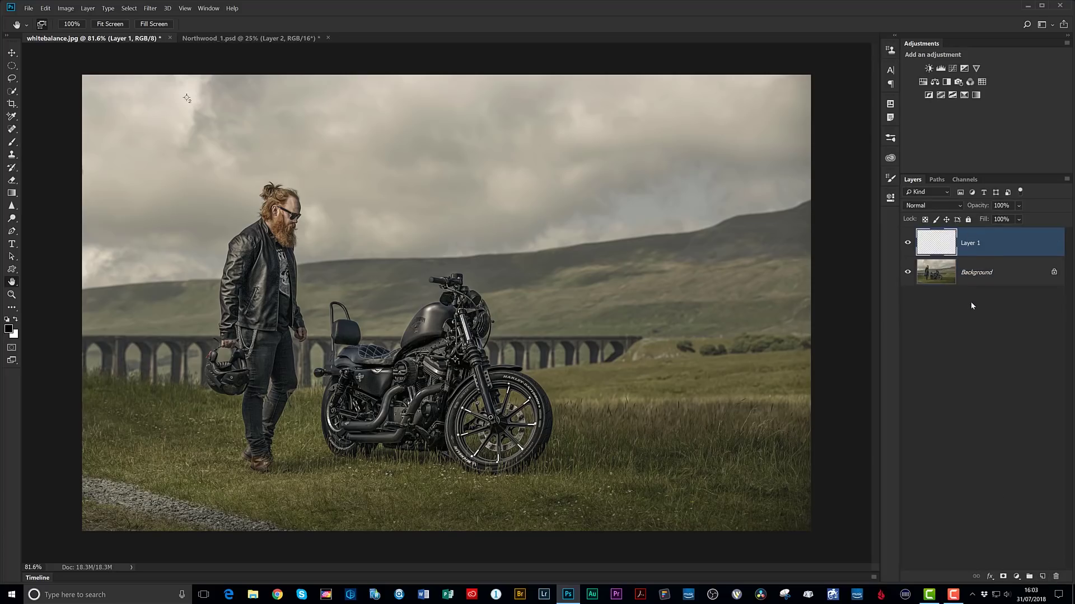
click(53, 8)
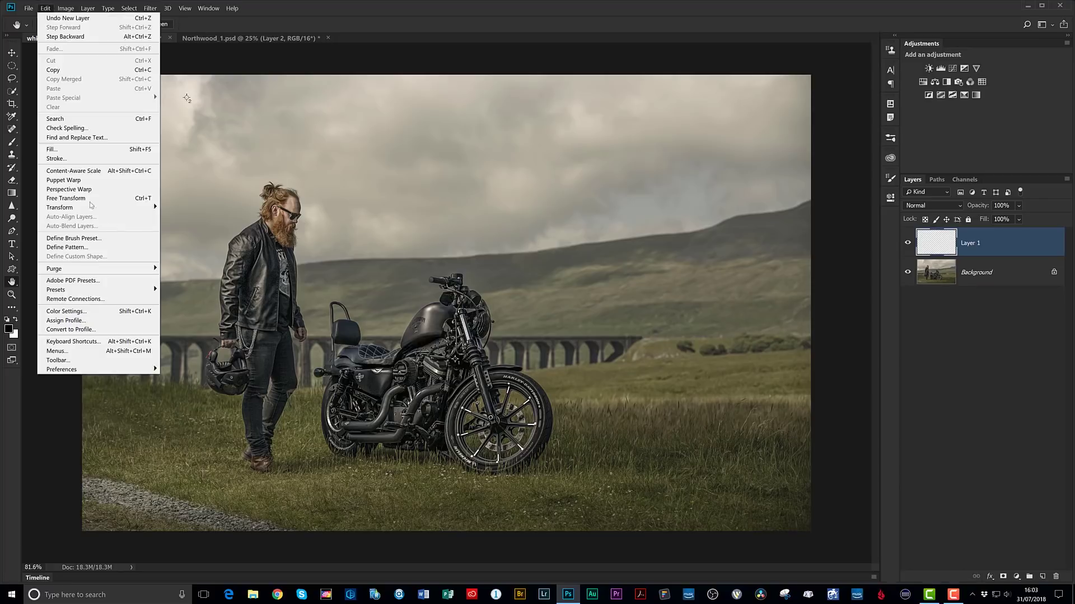
click(71, 148)
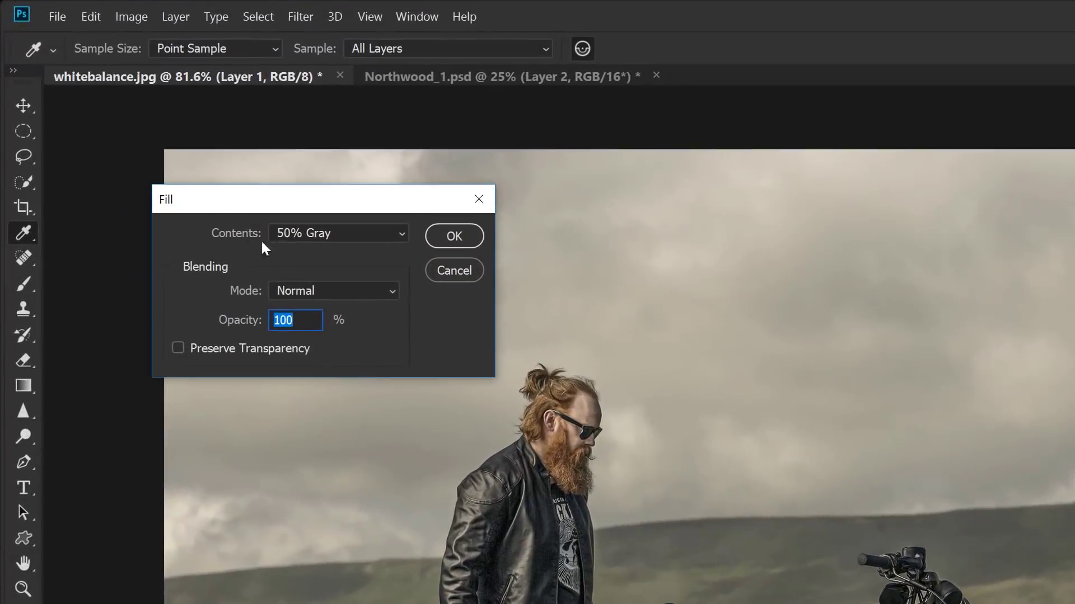
click(224, 168)
click(318, 240)
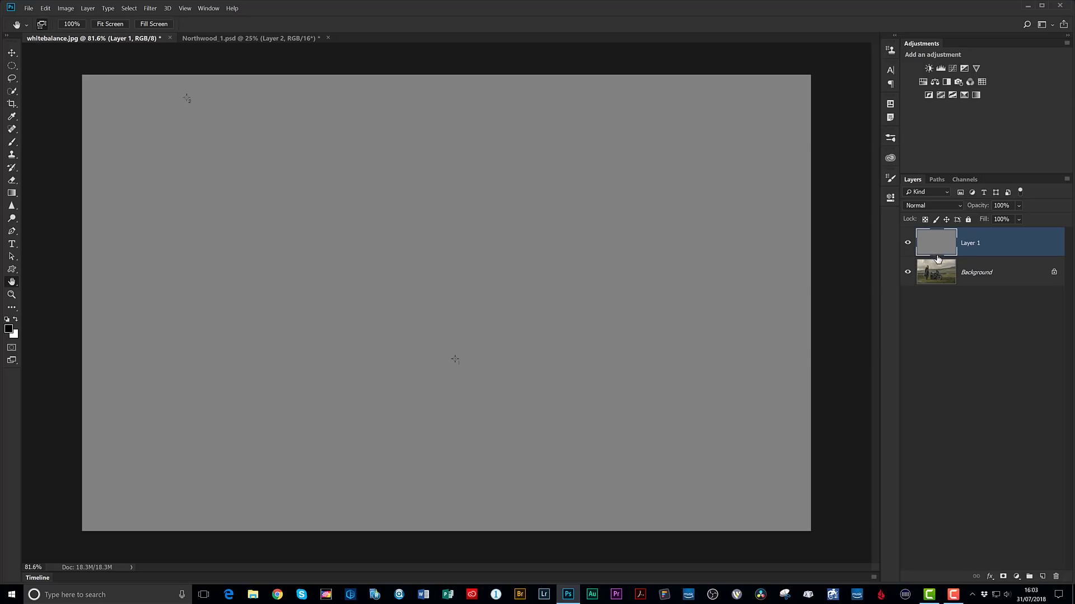
Set the grey Layer 1 blend mode to Difference and zoom into the image.
click(919, 206)
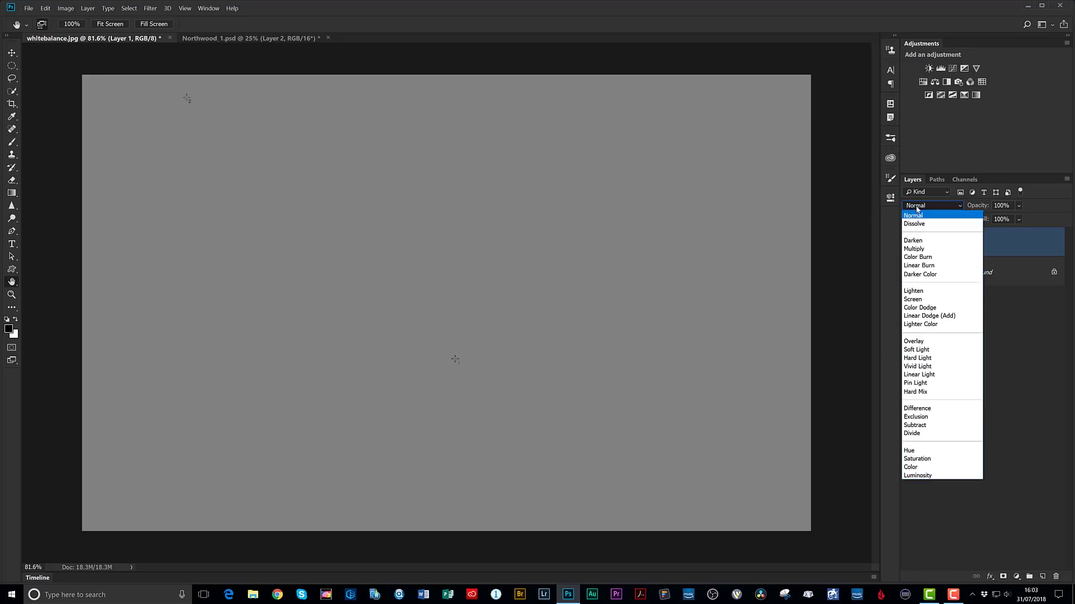
click(922, 409)
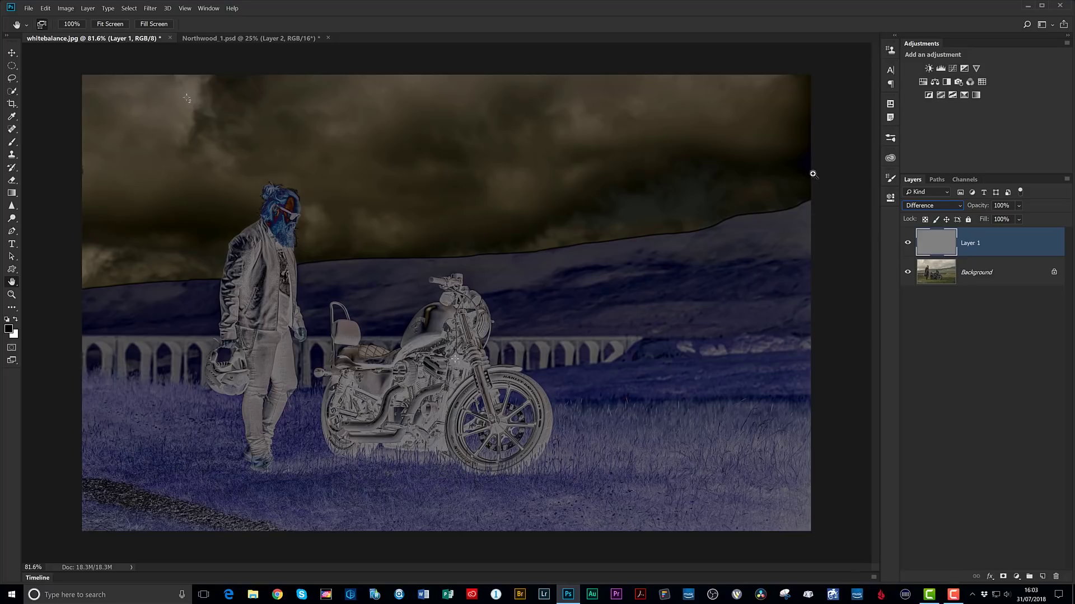
drag(812, 174, 598, 271)
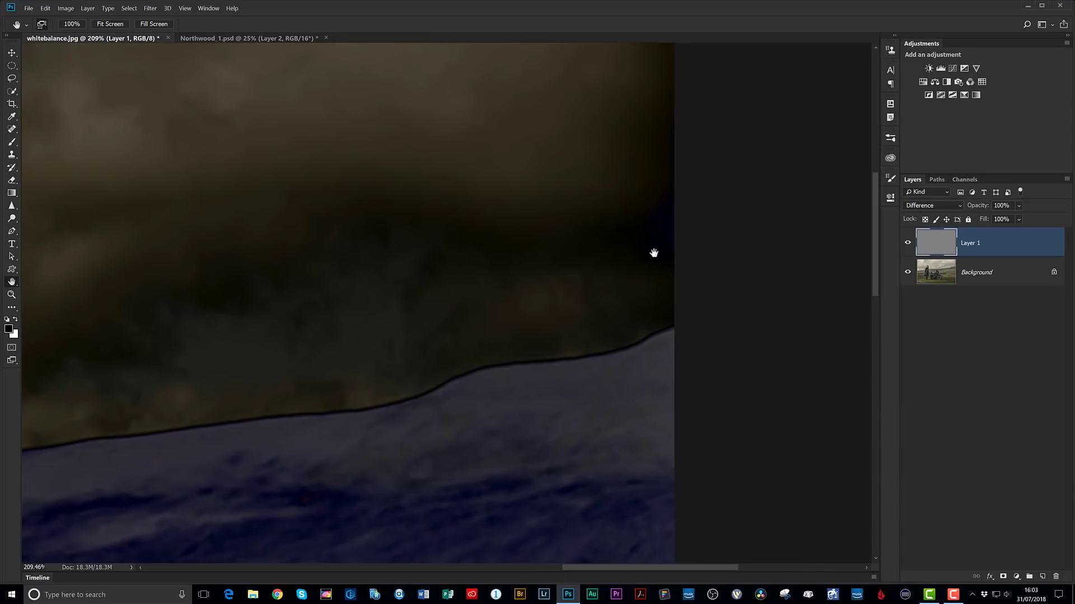
Compare the Difference view with the photo, place sampler #3 on the darkest spot, and close the Info panel.
key(shift+i)
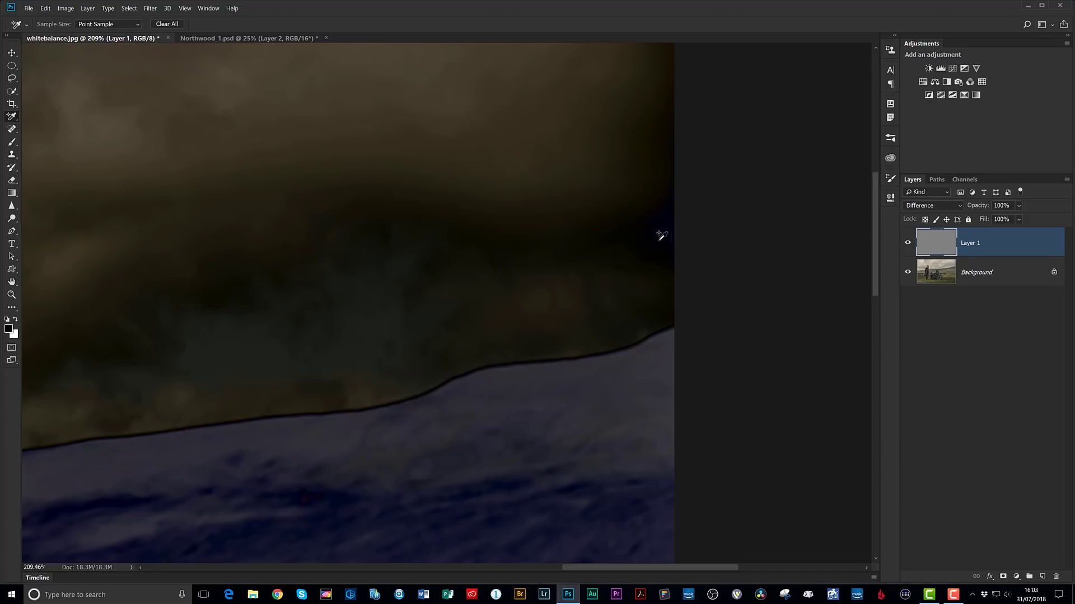
click(907, 245)
click(907, 245)
click(907, 245)
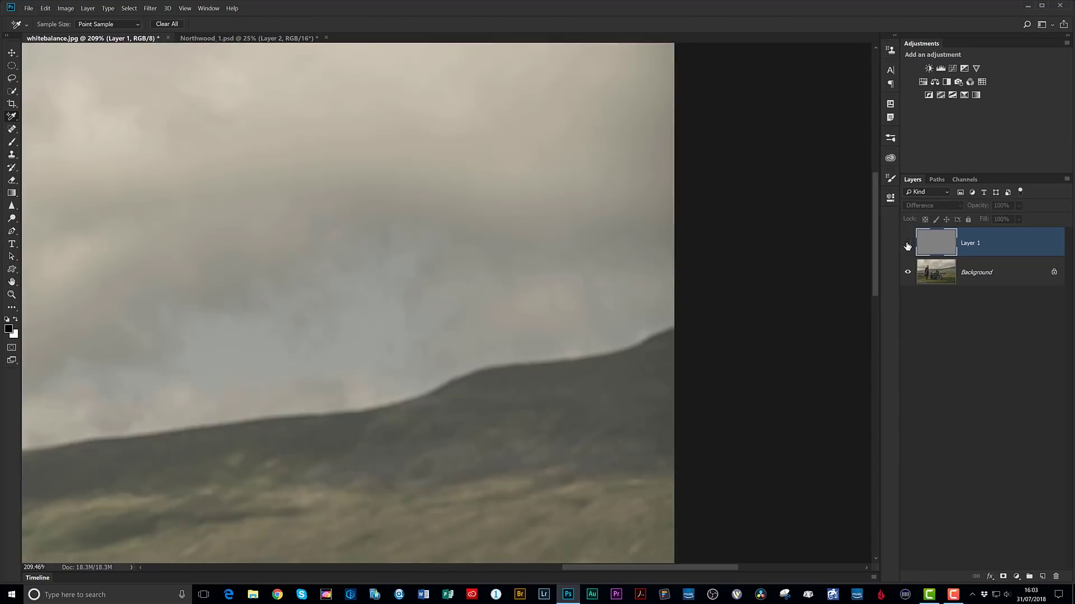
click(907, 245)
click(906, 245)
click(907, 245)
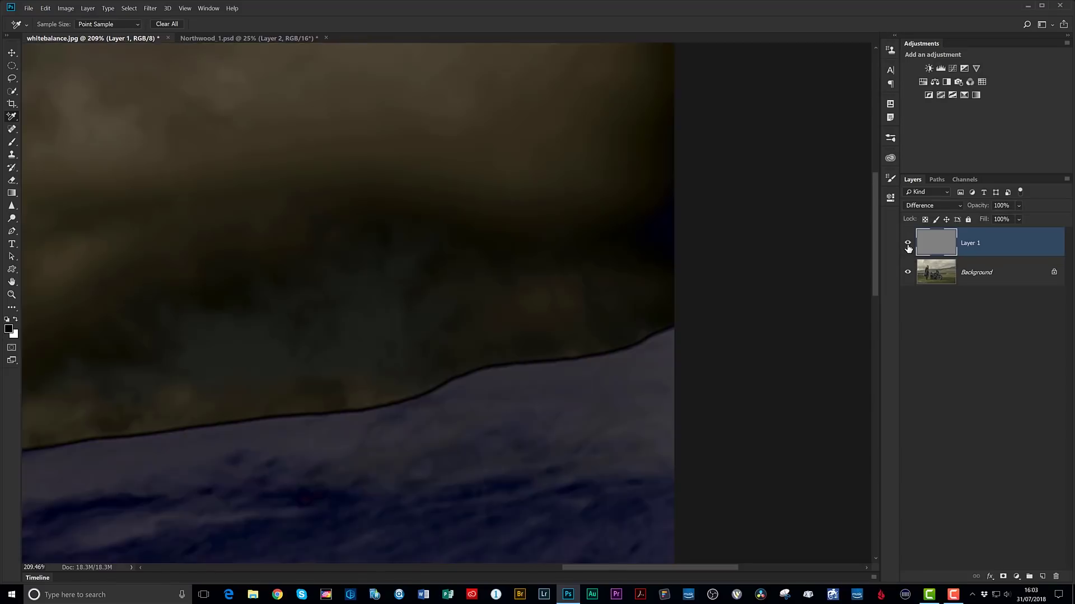
click(907, 245)
click(907, 245)
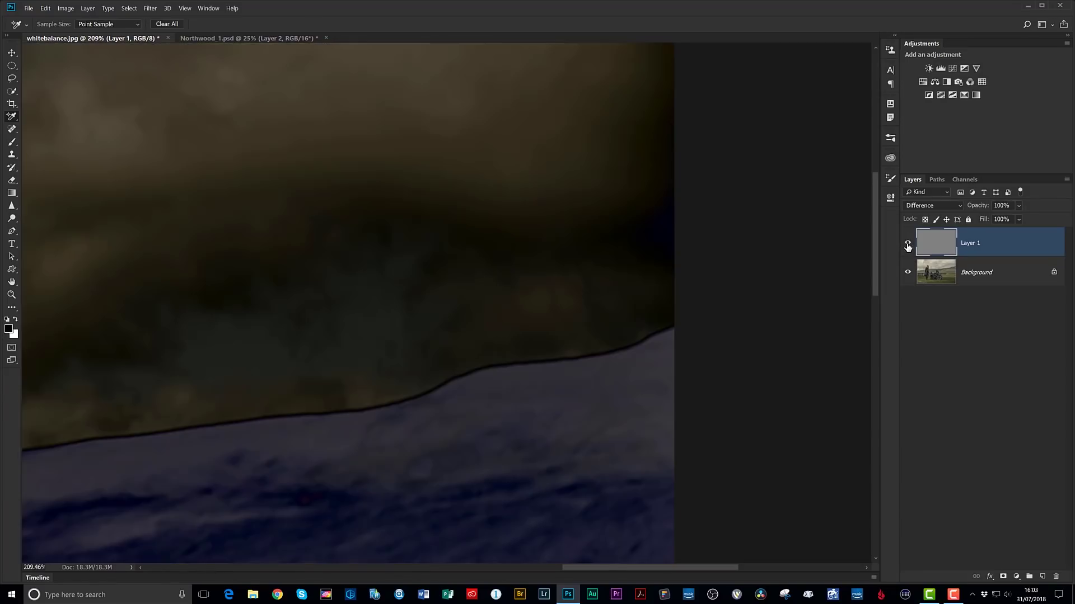
click(649, 238)
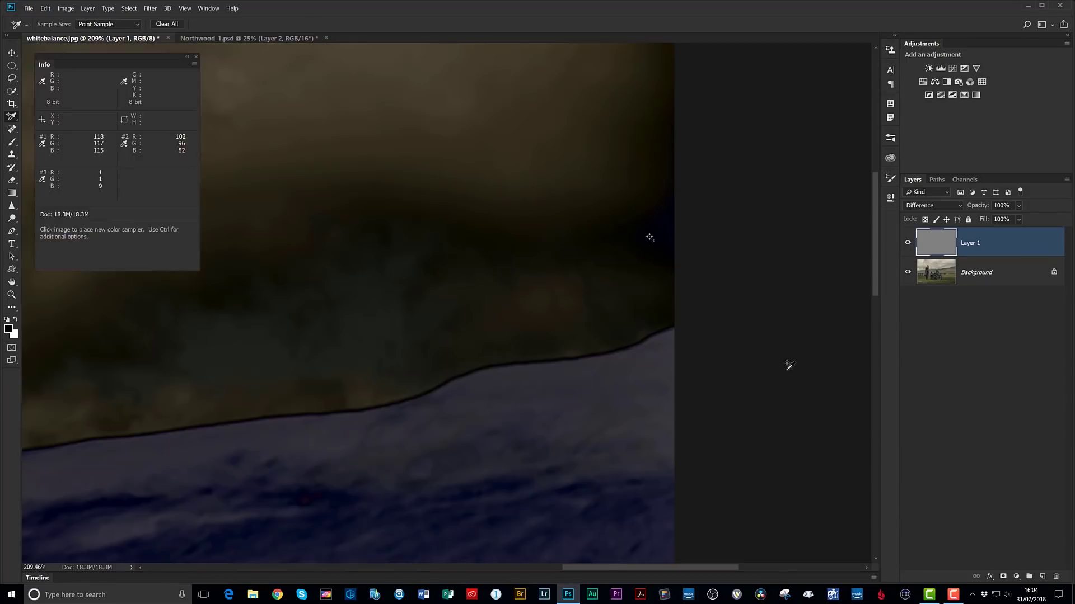
click(196, 57)
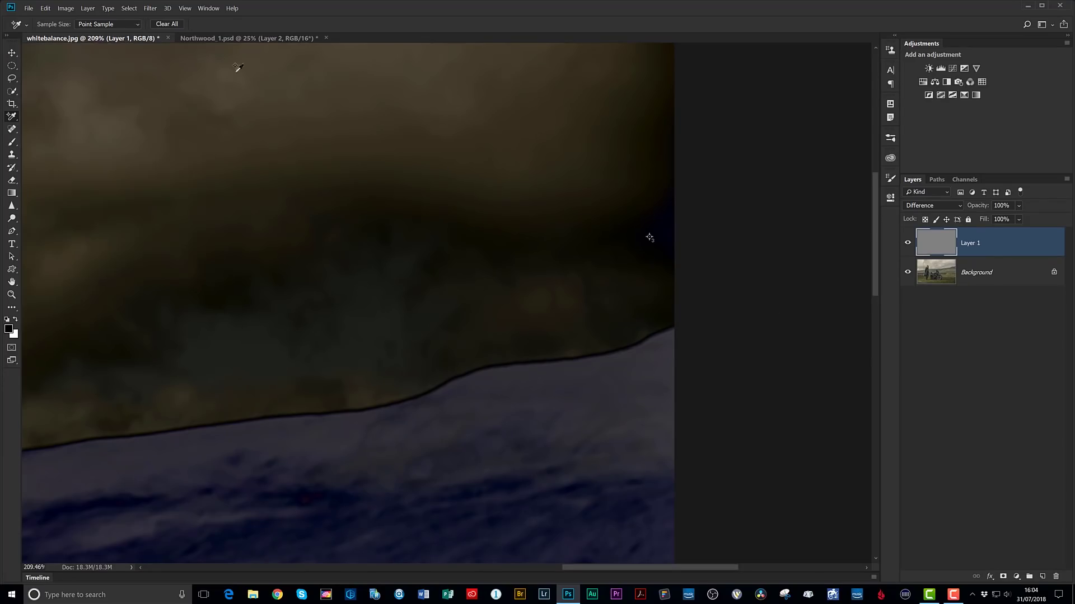
Delete grey Layer 1, fit the photo on screen, and add a Levels adjustment layer.
key(Delete)
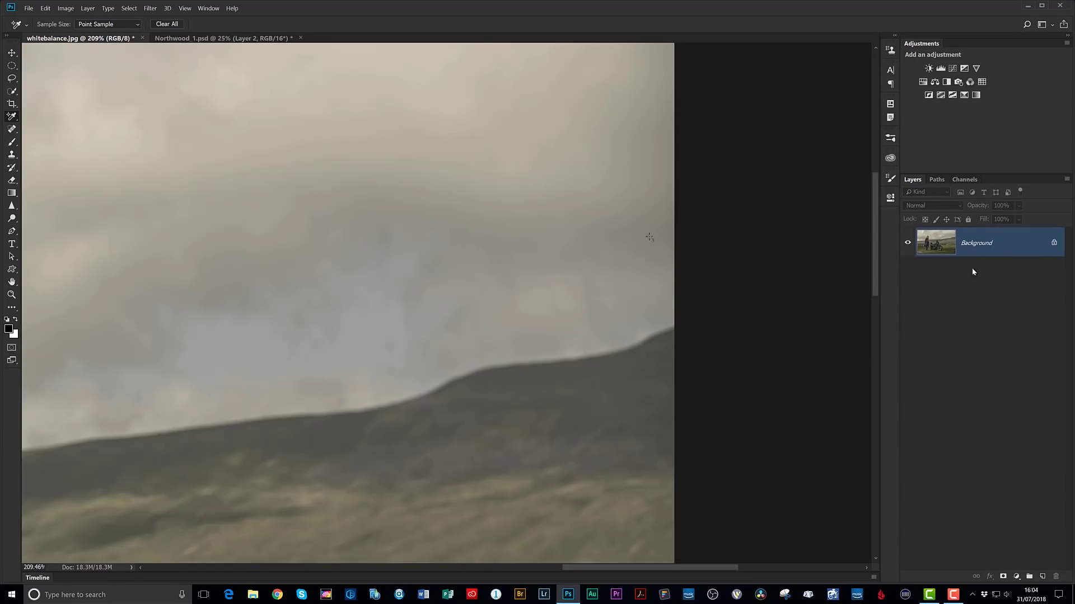
double_click(12, 282)
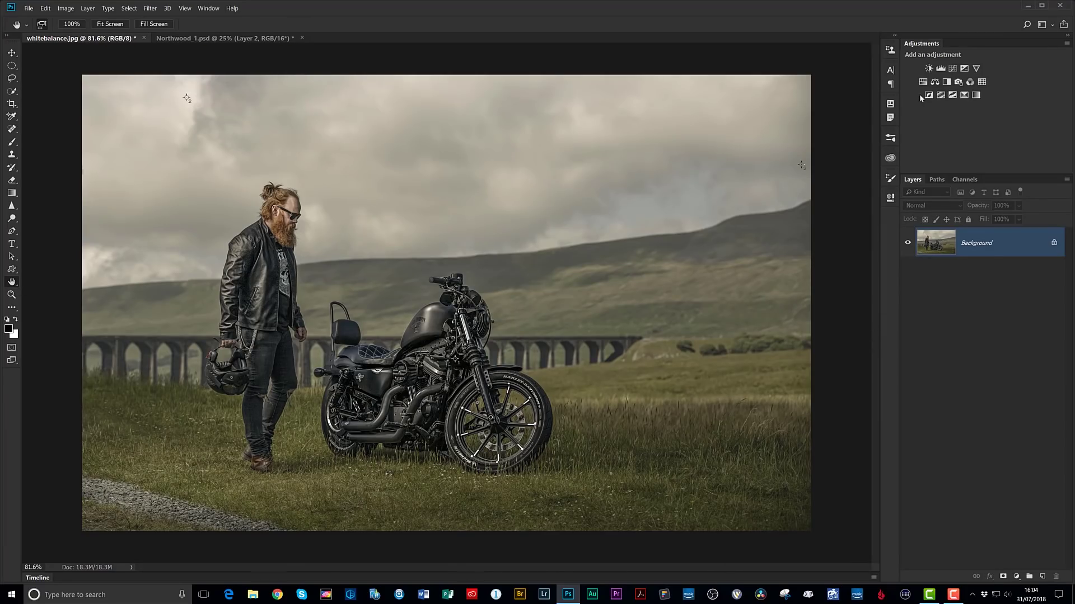
click(944, 71)
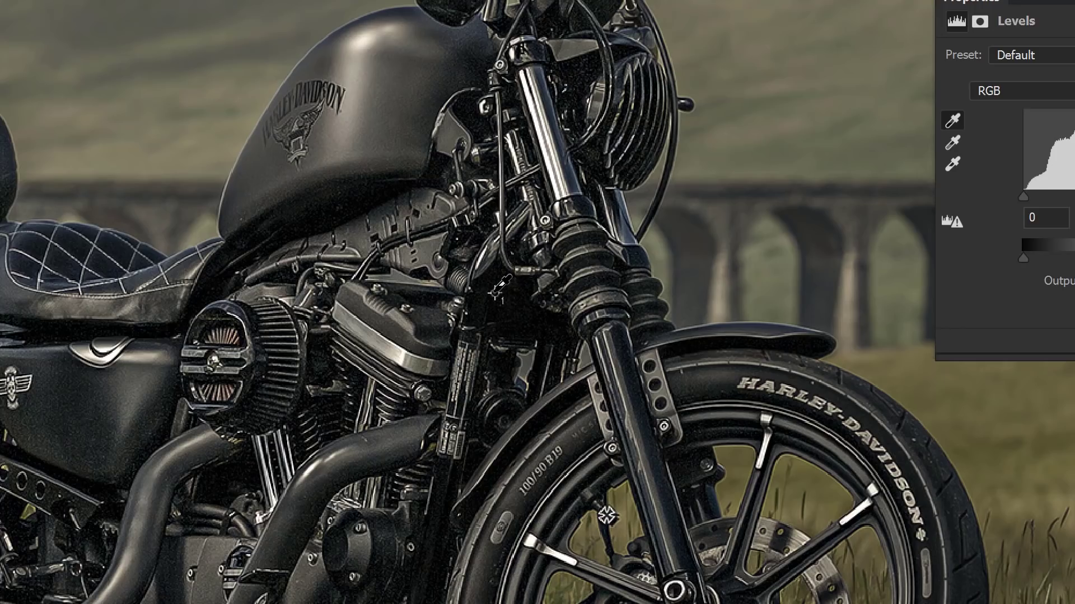
Set the Levels black, white and grey points on the darkest, brightest cloud and mid-grey sample spots.
click(495, 291)
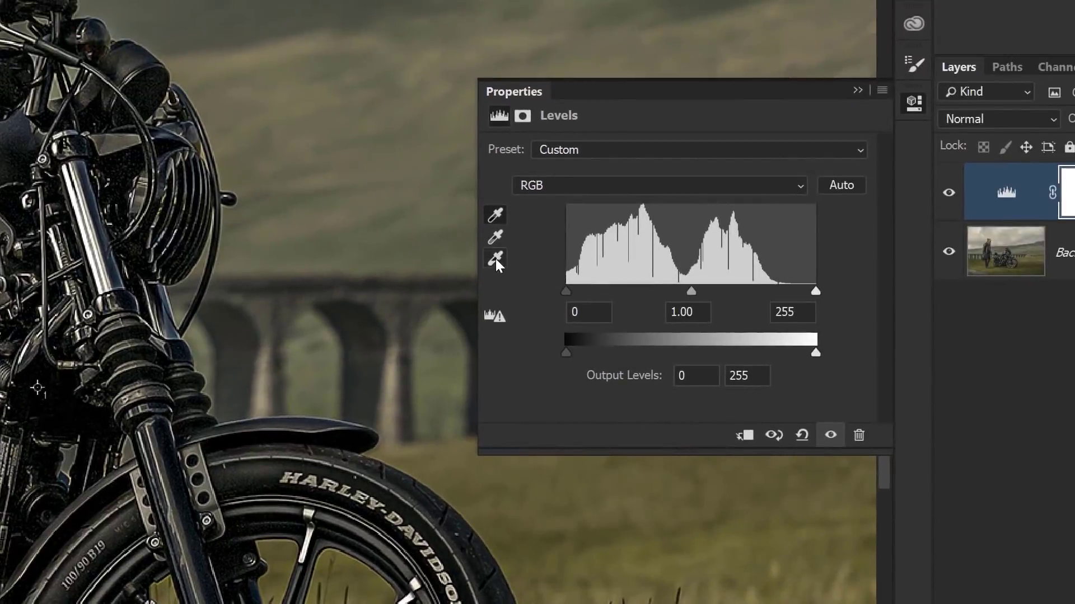
click(495, 259)
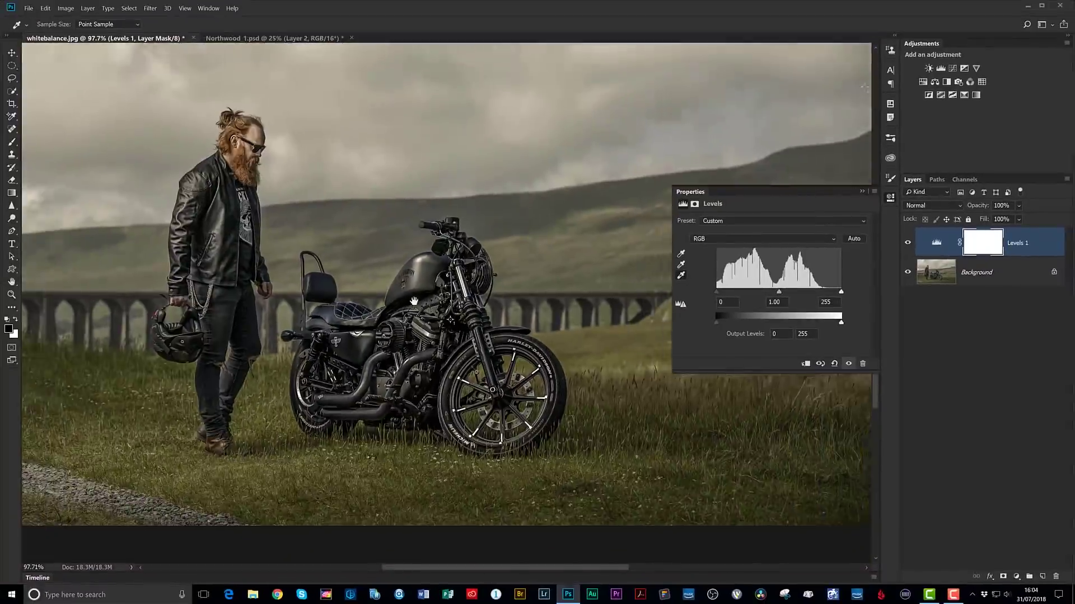
drag(532, 291, 587, 372)
scroll(384, 153, up, 1)
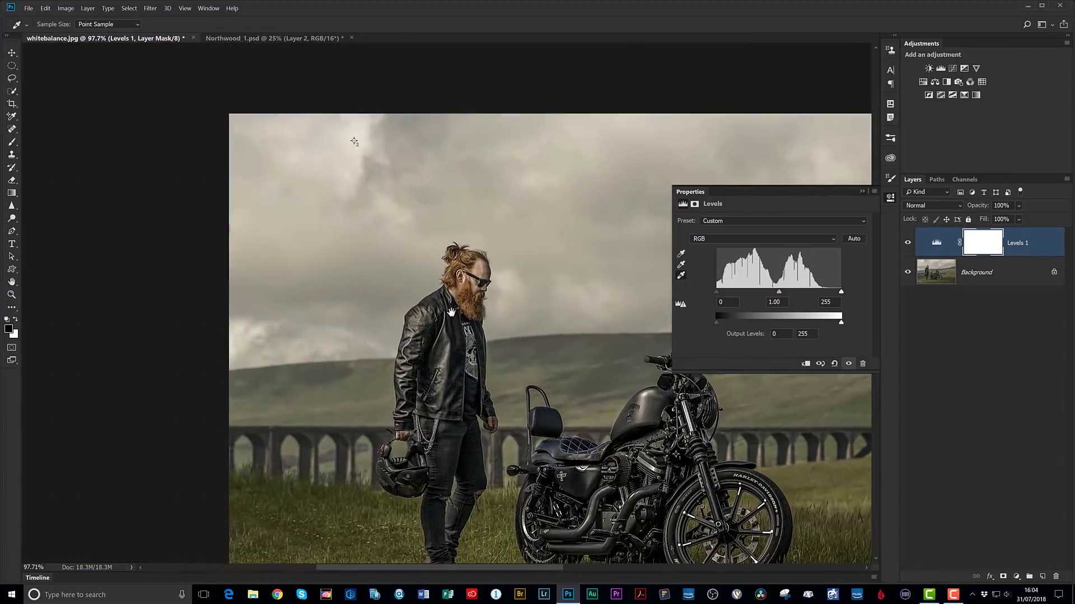
scroll(384, 153, up, 1)
scroll(384, 153, up, 5)
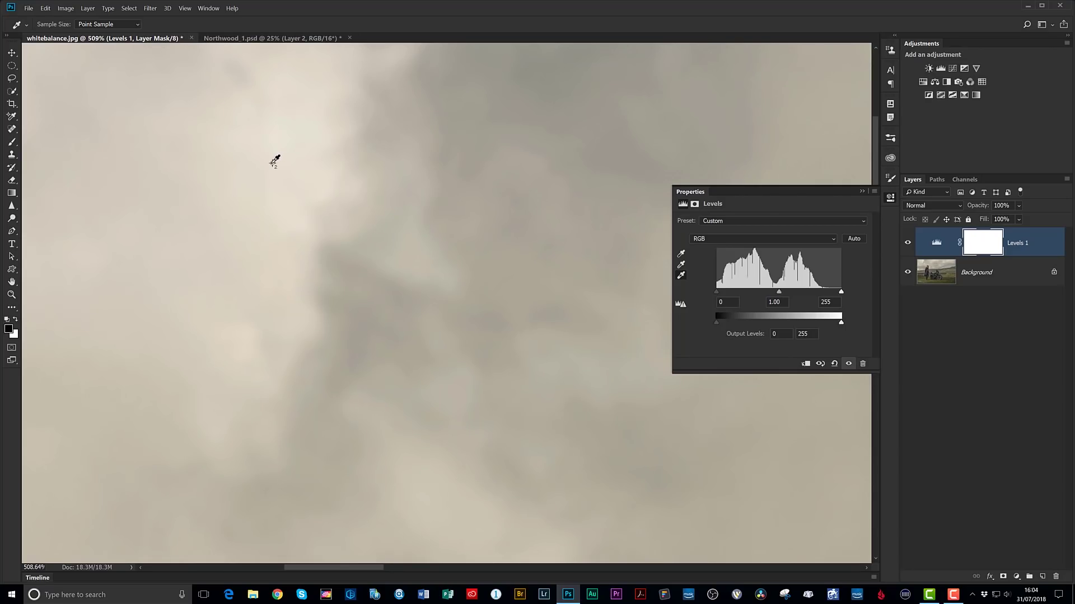
click(279, 164)
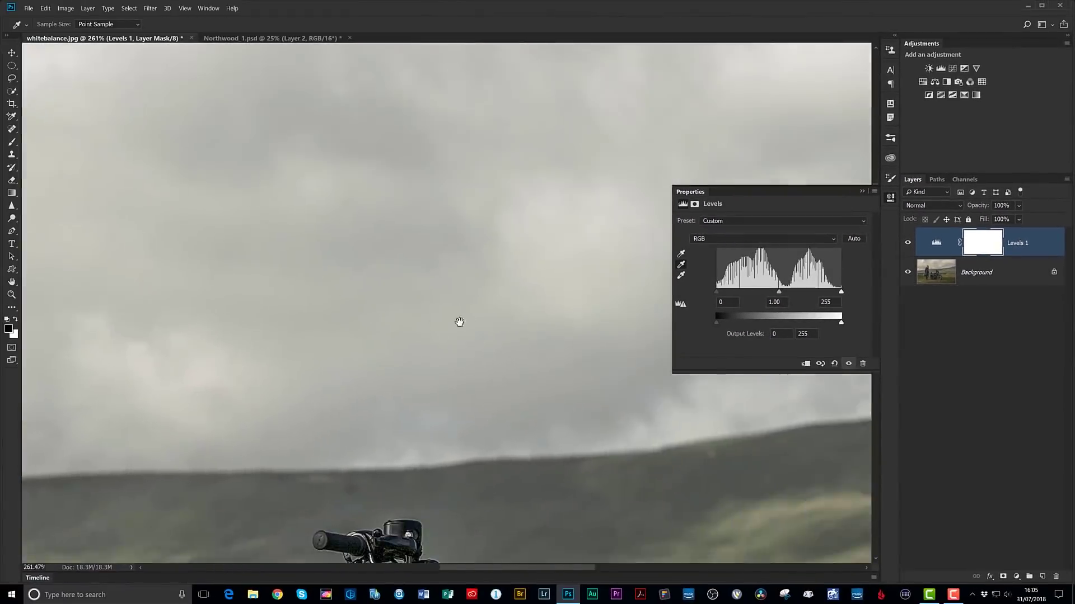
scroll(459, 322, right, 10)
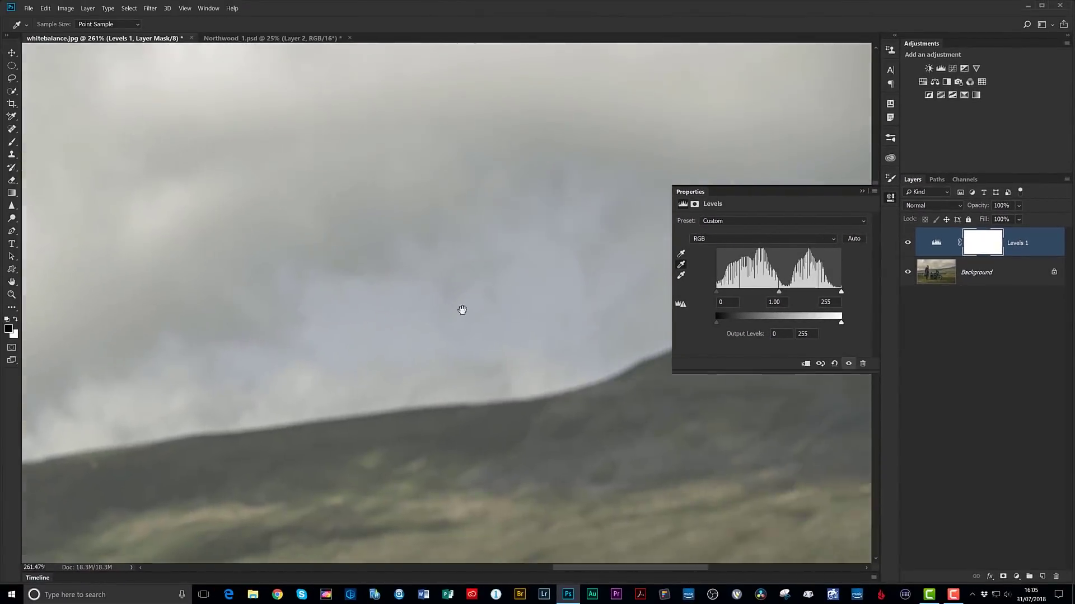
scroll(529, 305, up, 5)
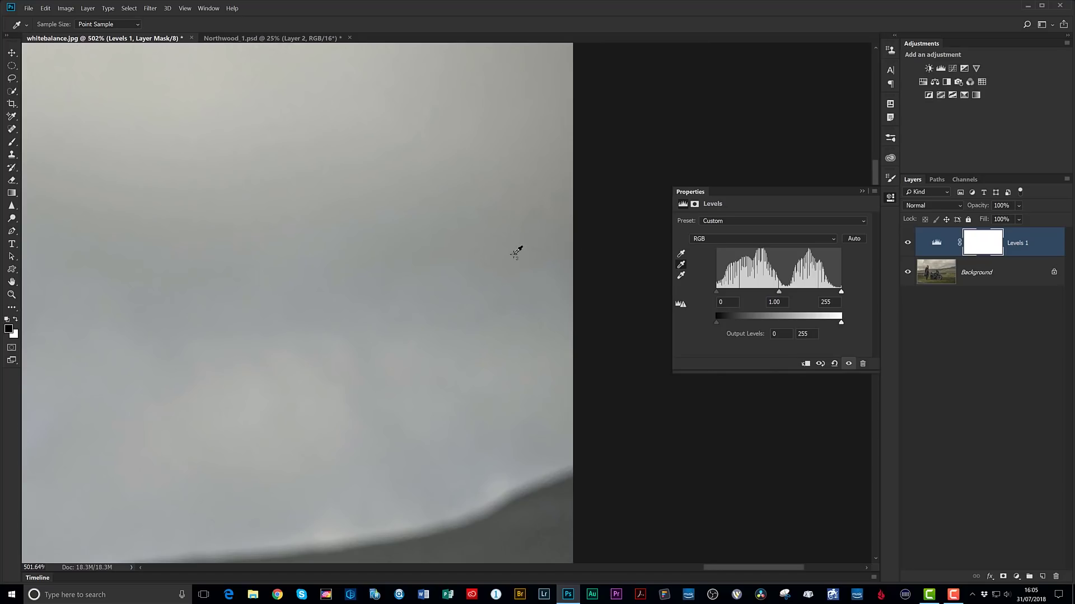
click(514, 255)
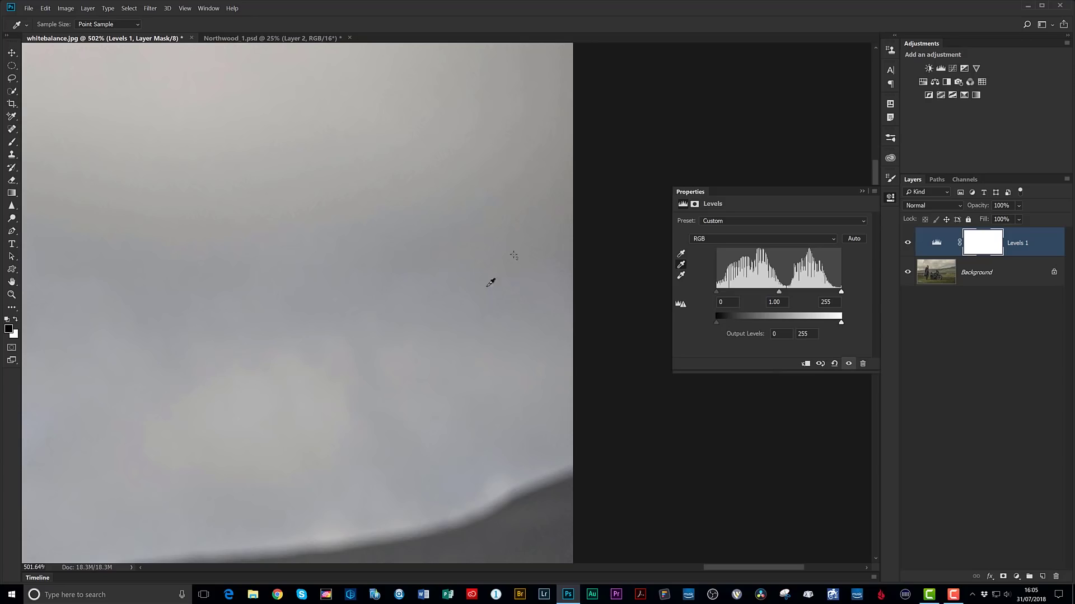
Fit the photo, close Levels Properties, compare with Levels 1 hidden and shown, and test its opacity.
double_click(12, 282)
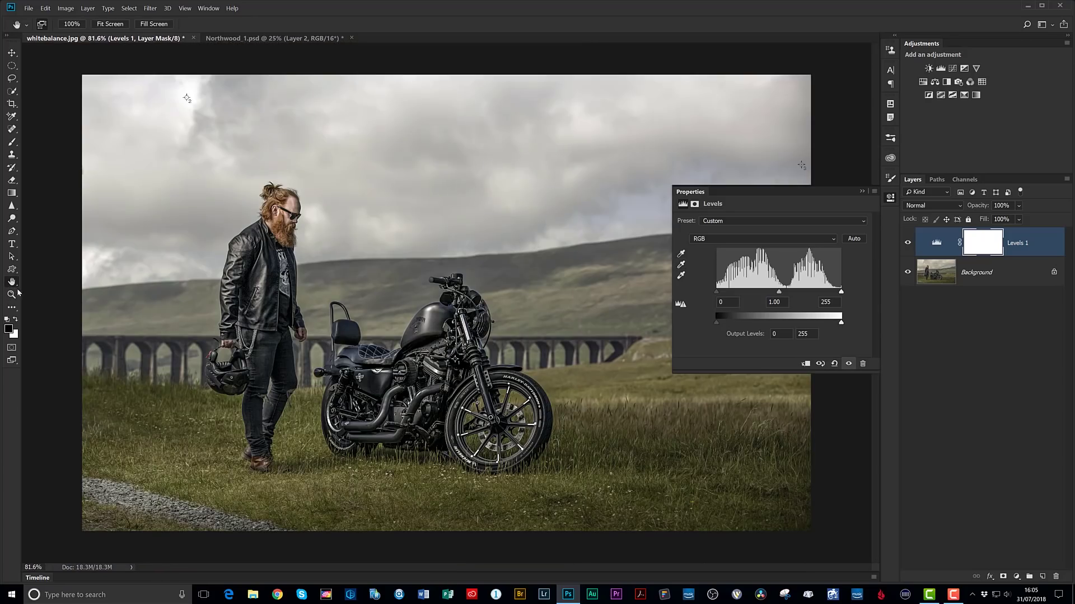
click(892, 198)
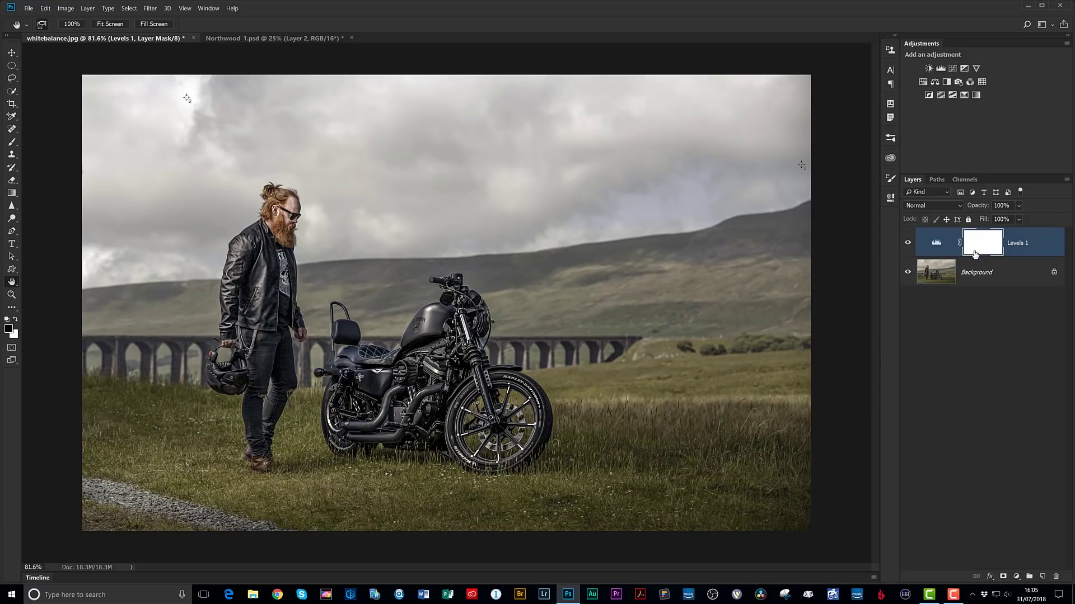
click(908, 243)
click(908, 243)
click(907, 244)
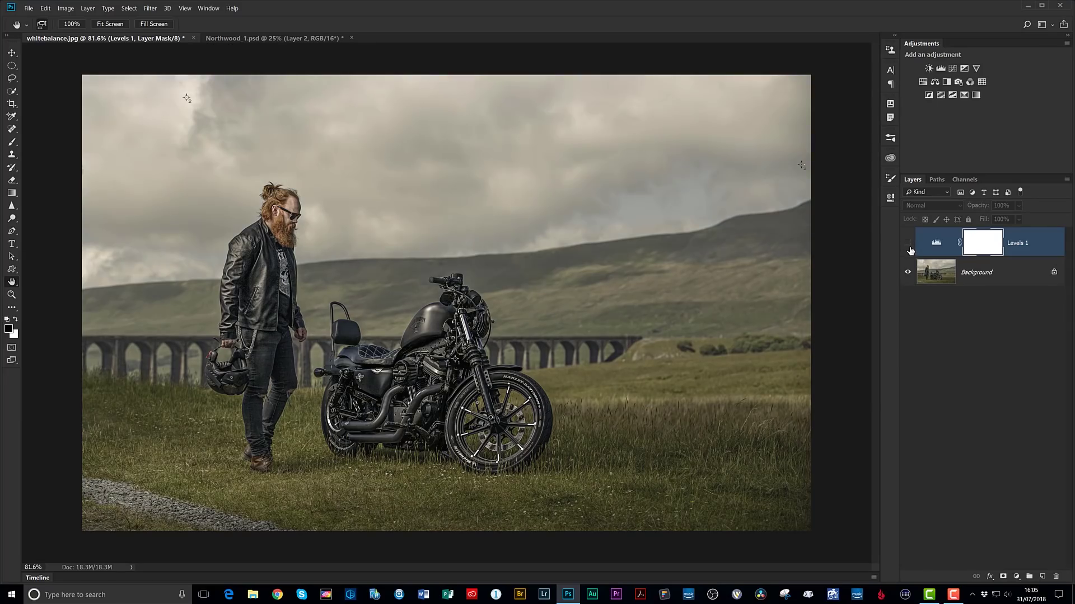
click(908, 246)
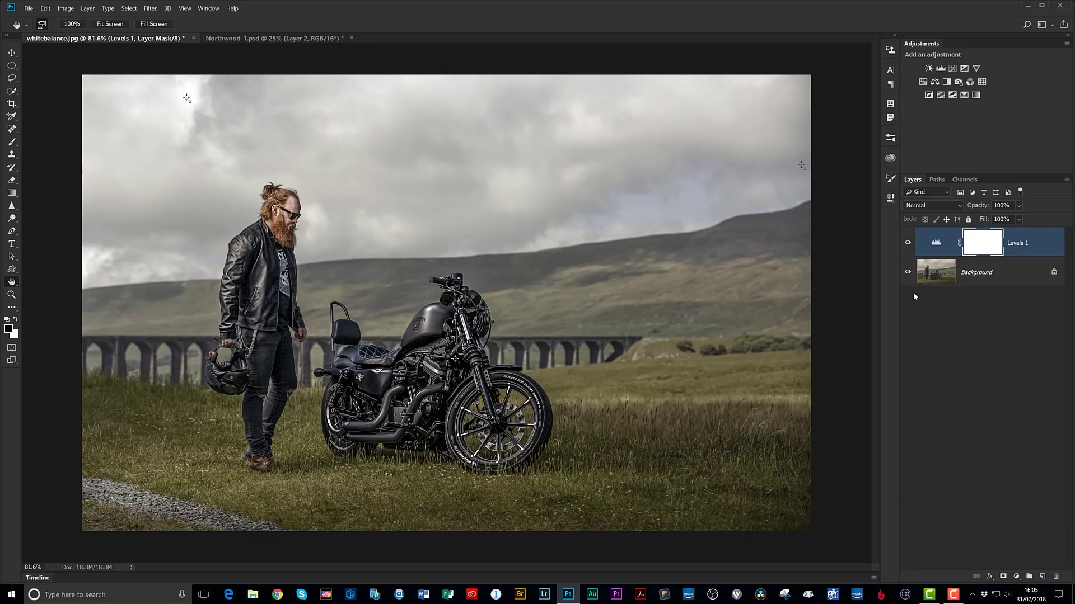
drag(983, 210, 1018, 216)
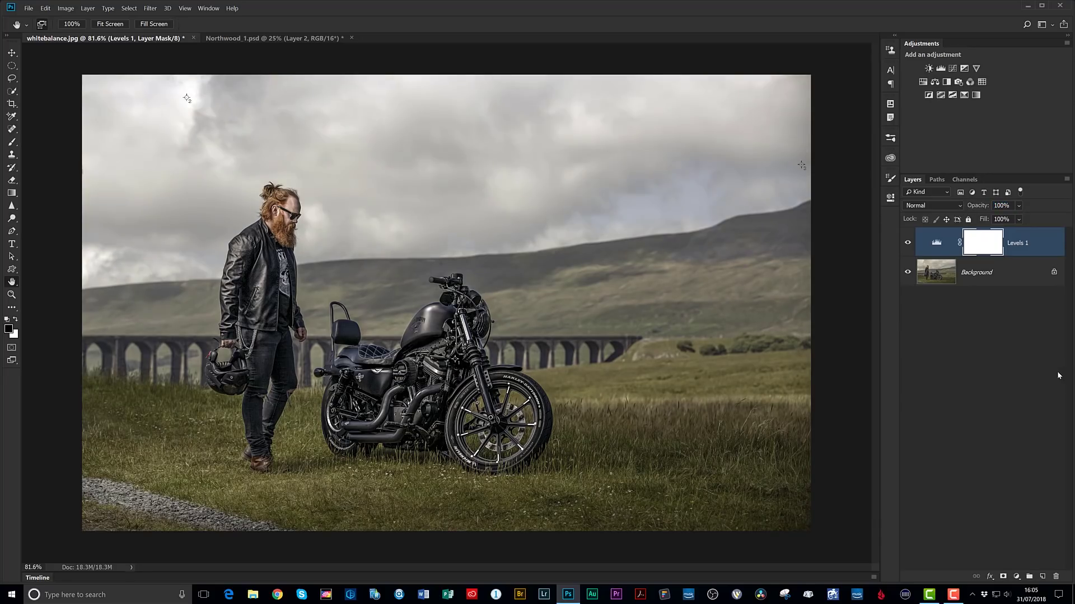